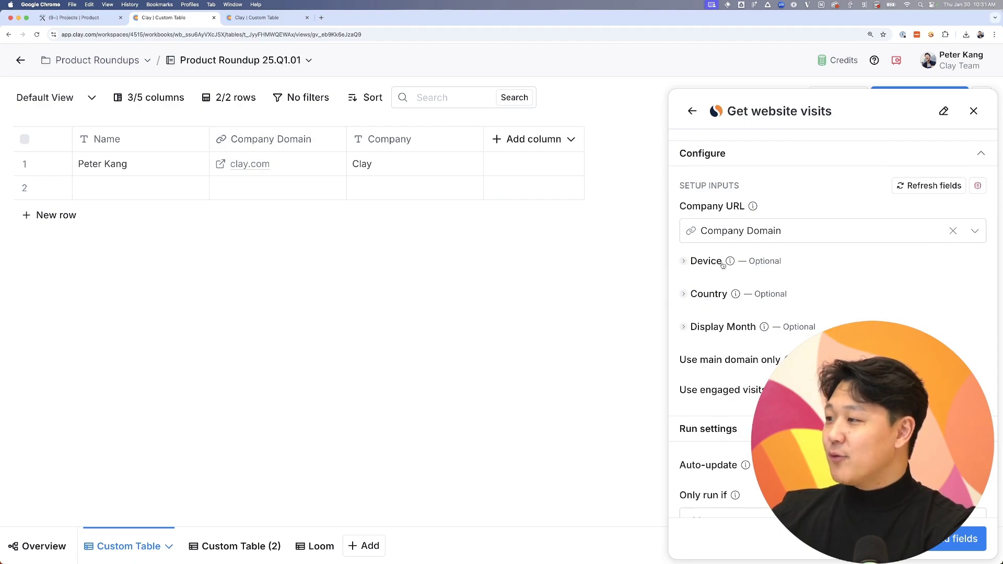
Configure the Get website visits enrichment on Company Domain with Visits and Data last updated date as output columns, and run it.
scroll(687, 292, "down", 1)
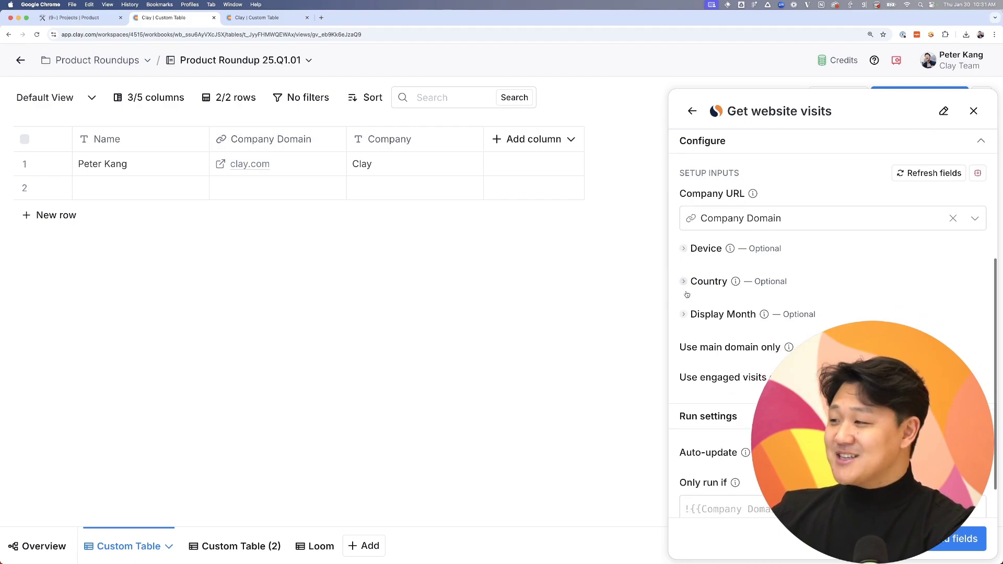
scroll(684, 319, "down", 2)
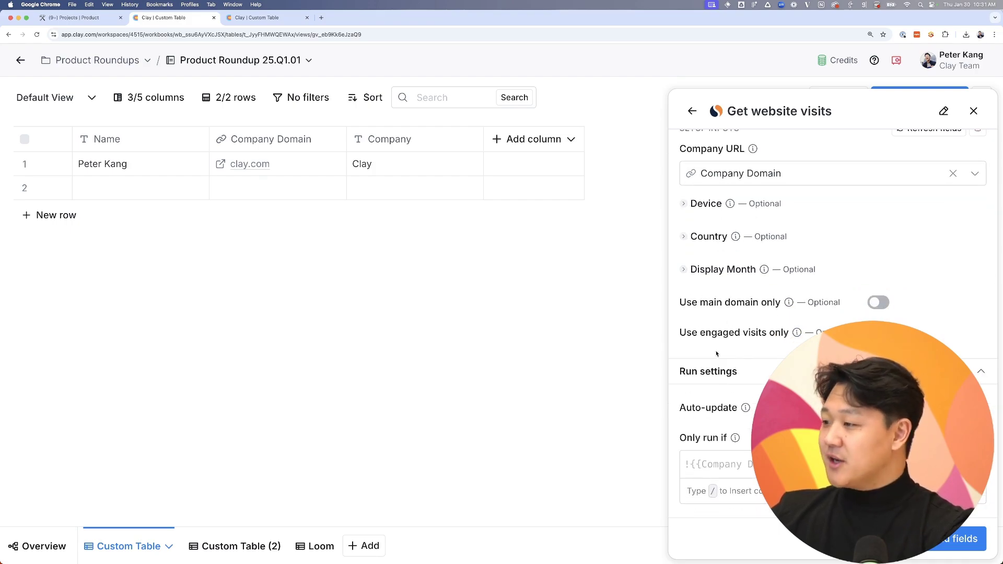
left_click(956, 538)
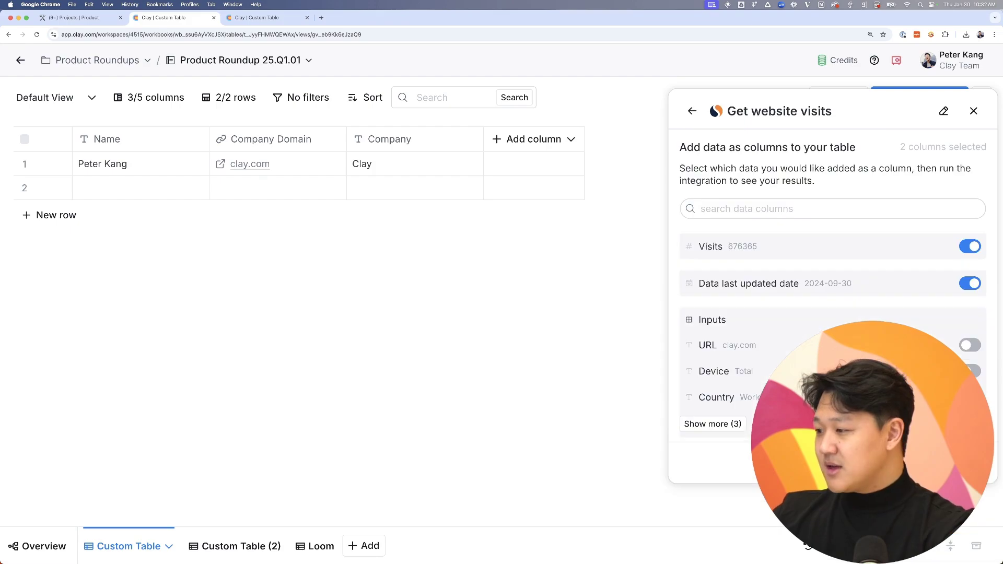
left_click(836, 371)
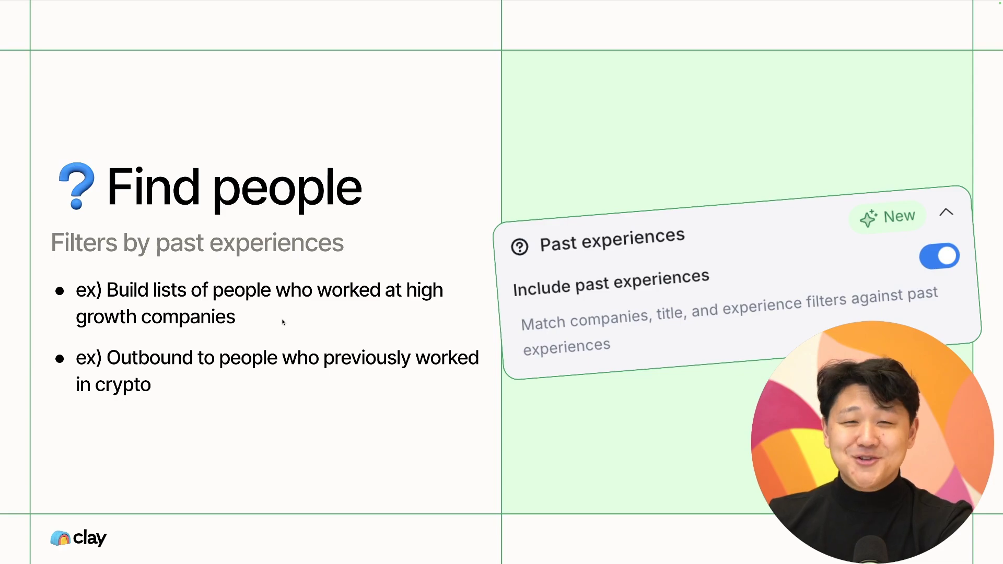
Switch from the slides to Clay and start a new table with the Find people source.
key("ctrl+Right")
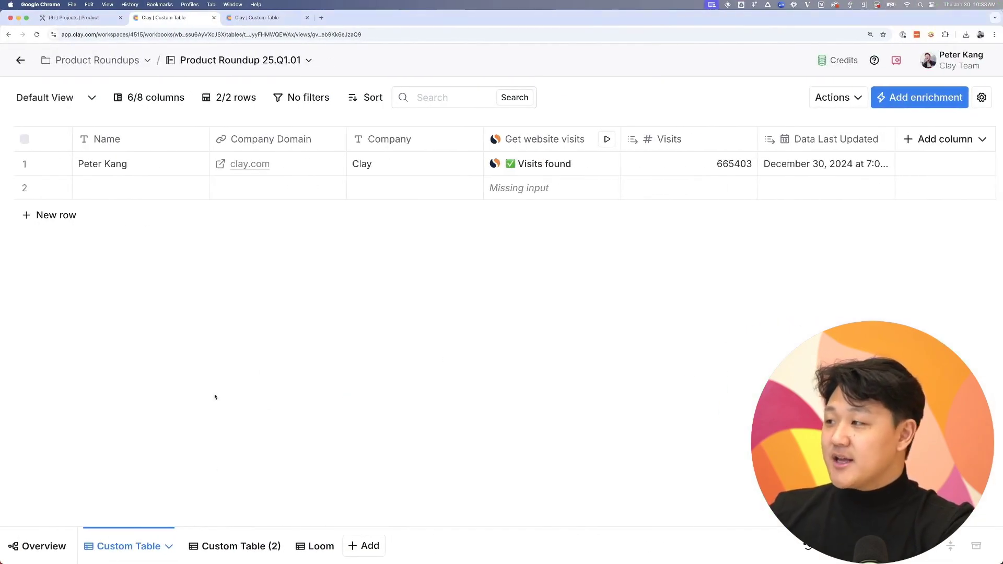
left_click(366, 546)
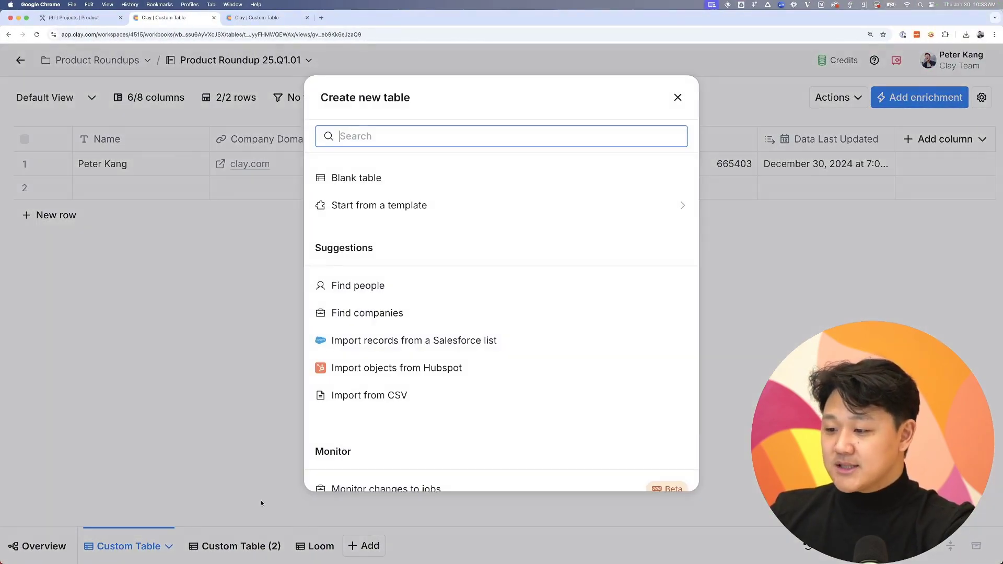
left_click(385, 291)
scroll(180, 322, "down", 5)
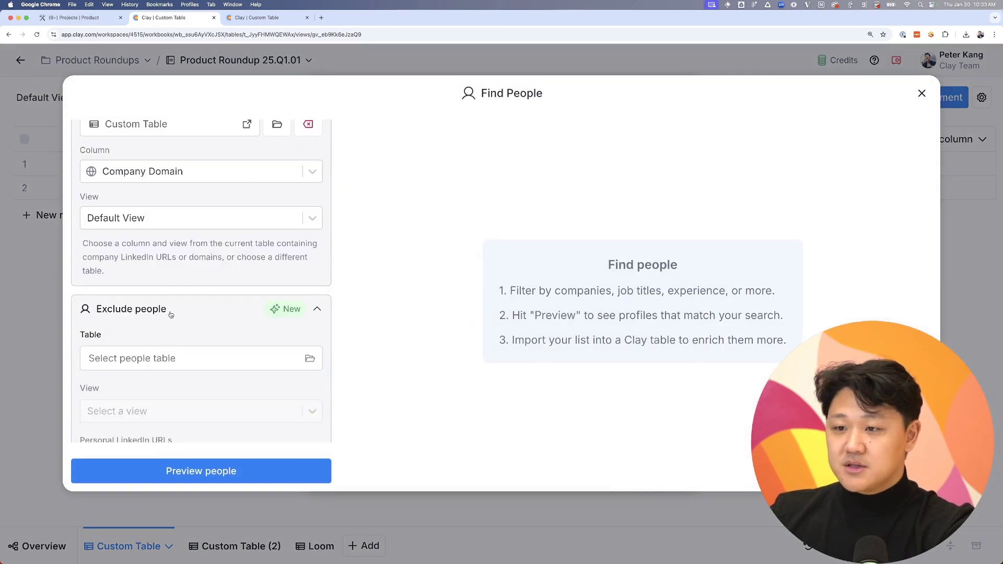
Collapse the Exclude people section and turn on Include past experiences for the people search.
left_click(168, 313)
left_click(168, 350)
scroll(172, 334, "down", 3)
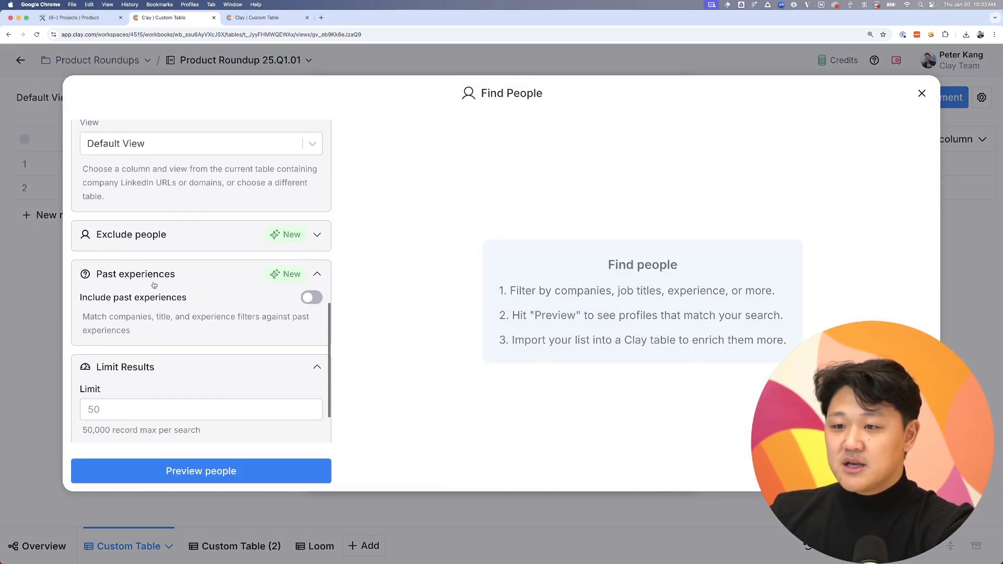
left_click(313, 296)
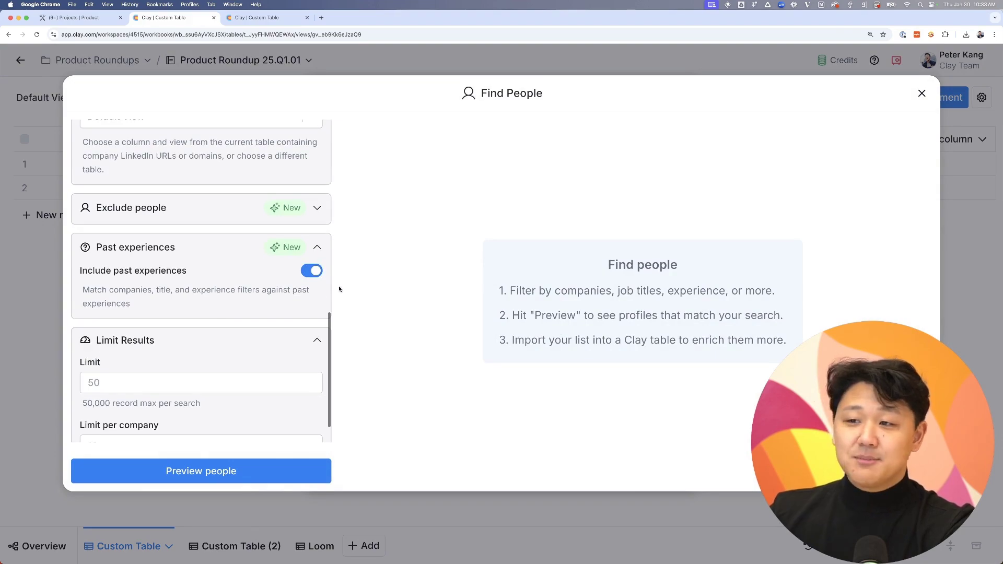
scroll(295, 288, "up", 5)
scroll(296, 288, "up", 3)
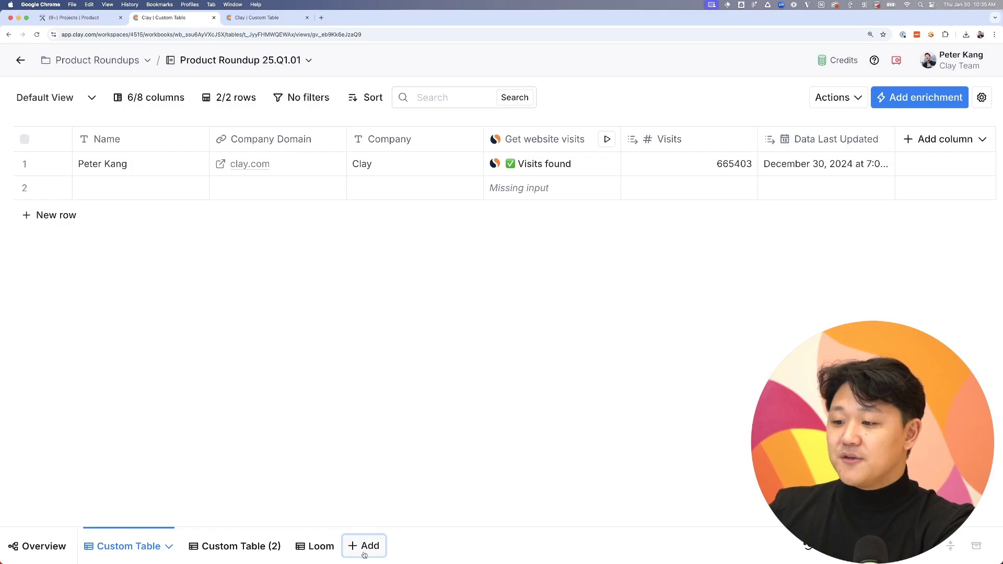
Start a new table with the Find companies source and look through its filters.
left_click(365, 546)
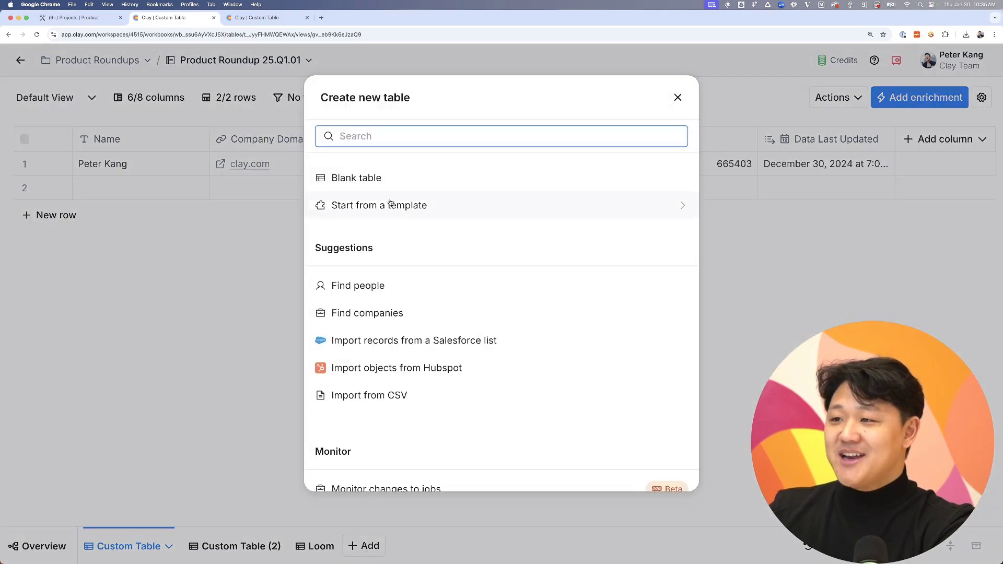
left_click(376, 318)
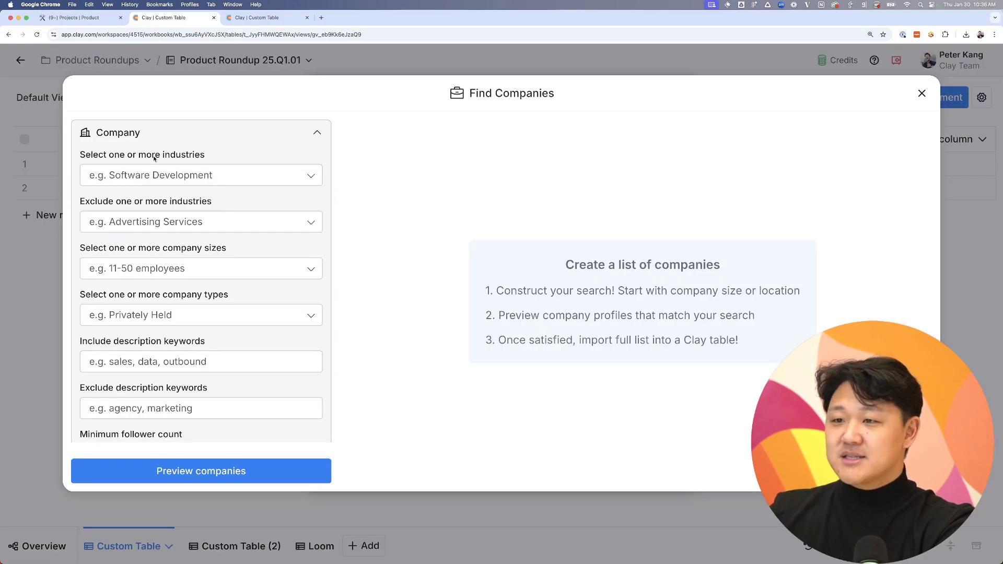
scroll(163, 327, "down", 5)
scroll(146, 235, "up", 5)
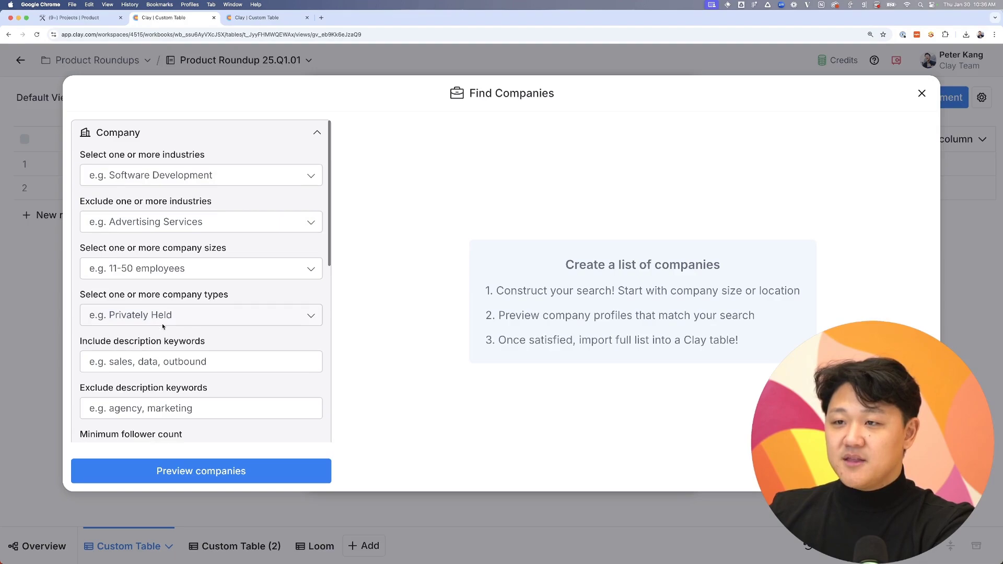
Set the company search's minimum follower count to 1000.
left_click(159, 138)
left_click(151, 132)
scroll(146, 313, "down", 2)
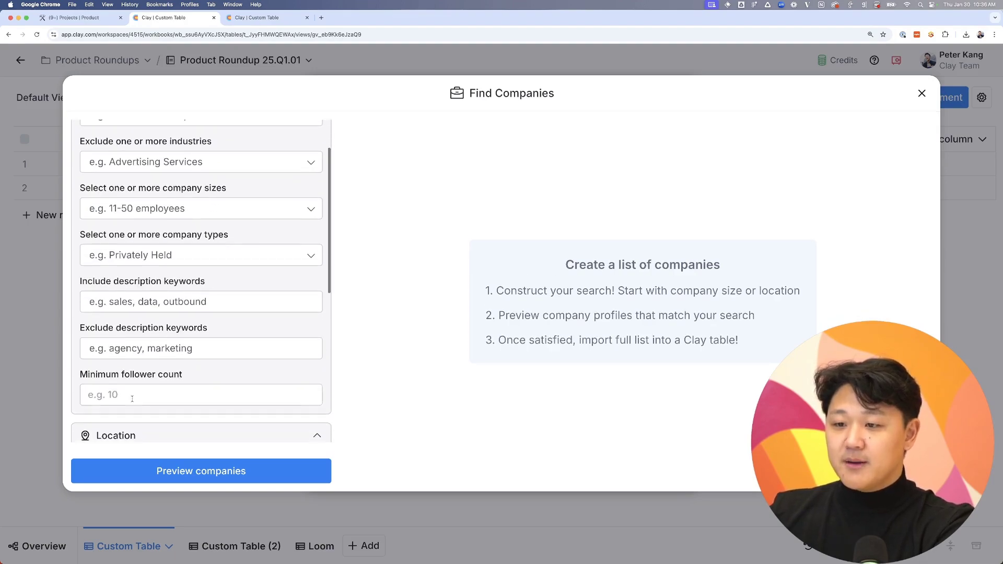
left_click(137, 396)
type("1000")
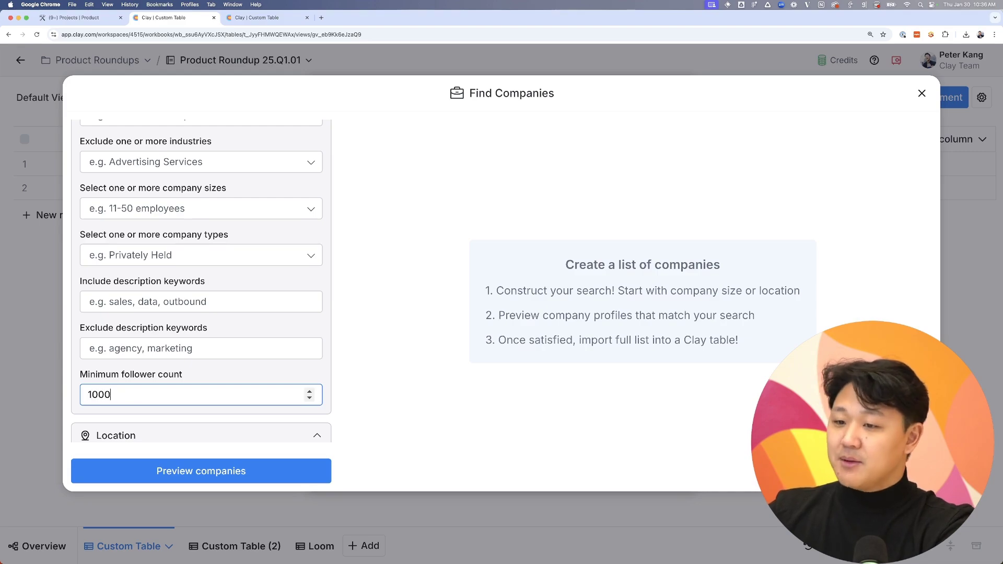
Restrict the company search to the Software Development industry.
scroll(152, 298, "up", 2)
left_click(156, 175)
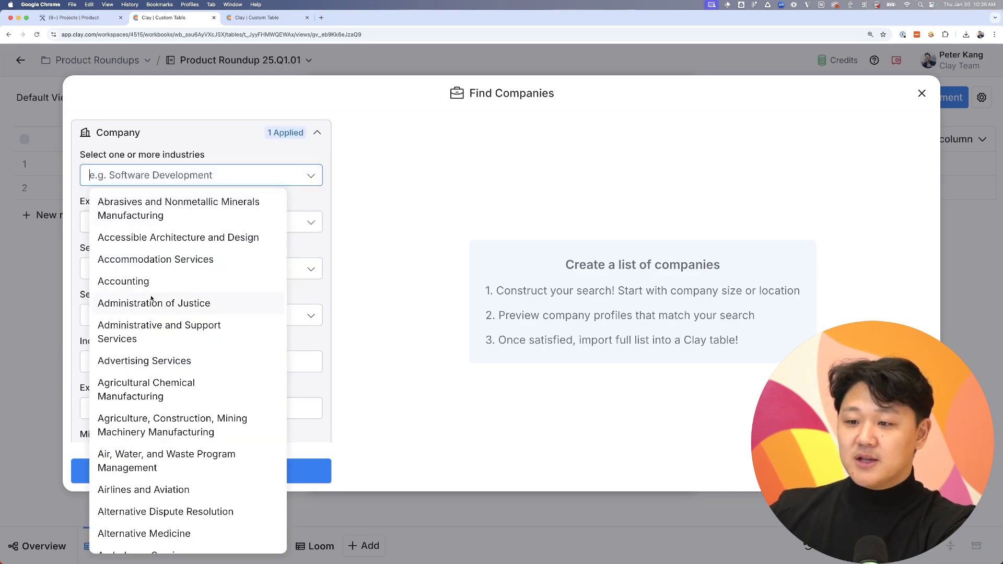
type("soft")
key("Return")
key("Escape")
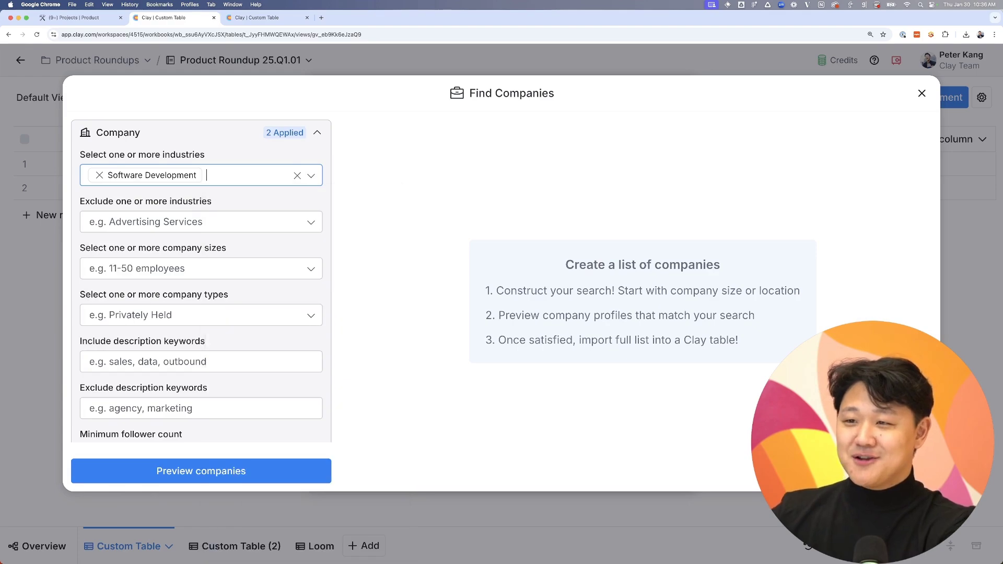
Limit the company search to 50 results and preview the matching companies.
scroll(156, 399, "down", 10)
left_click(150, 412)
type("50")
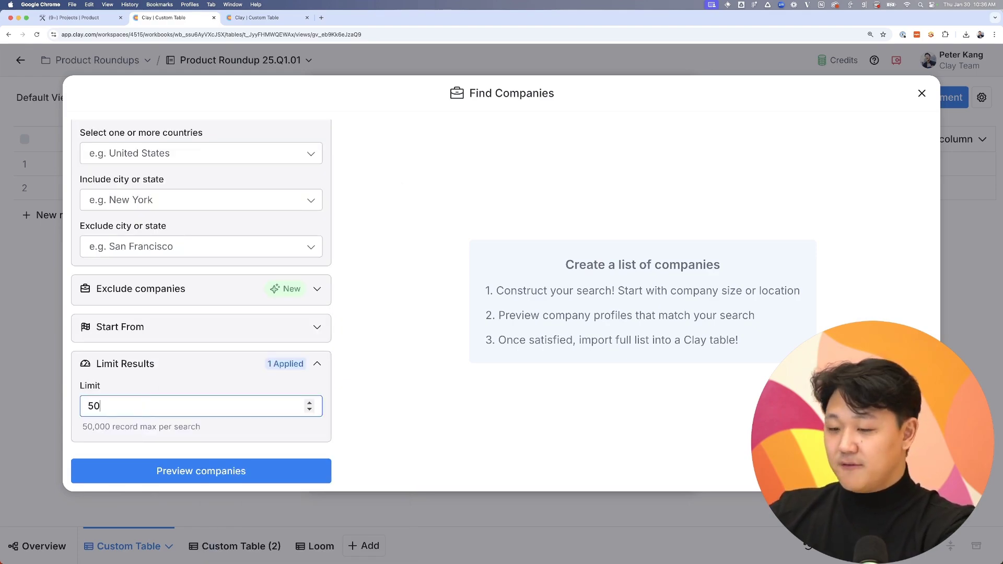
key("Return")
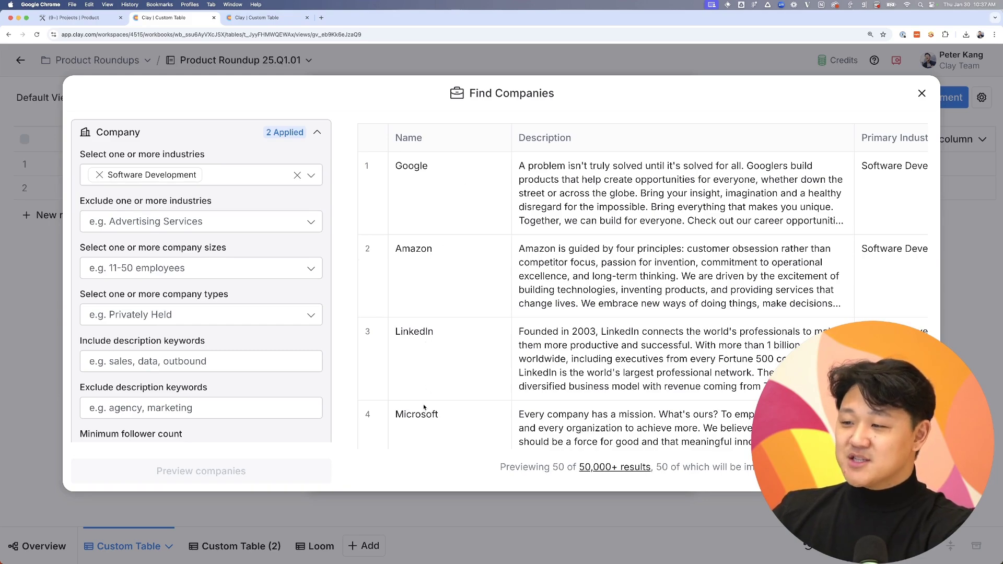
scroll(423, 404, "down", 3)
scroll(397, 397, "up", 3)
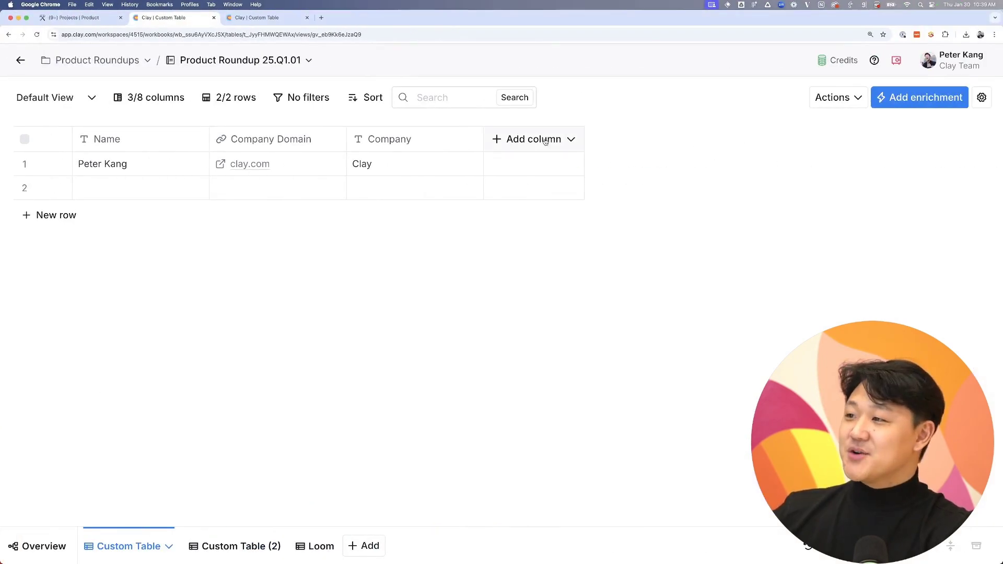
Search the enrichments for bettercontact and add BetterContact's Find work email to the custom table.
left_click(533, 139)
left_click(534, 173)
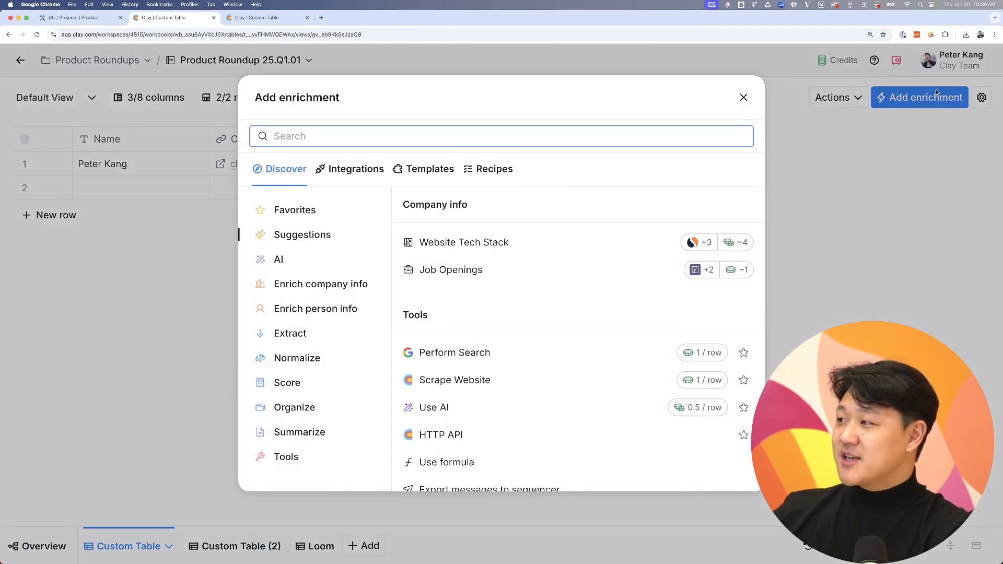
type("bettercontact")
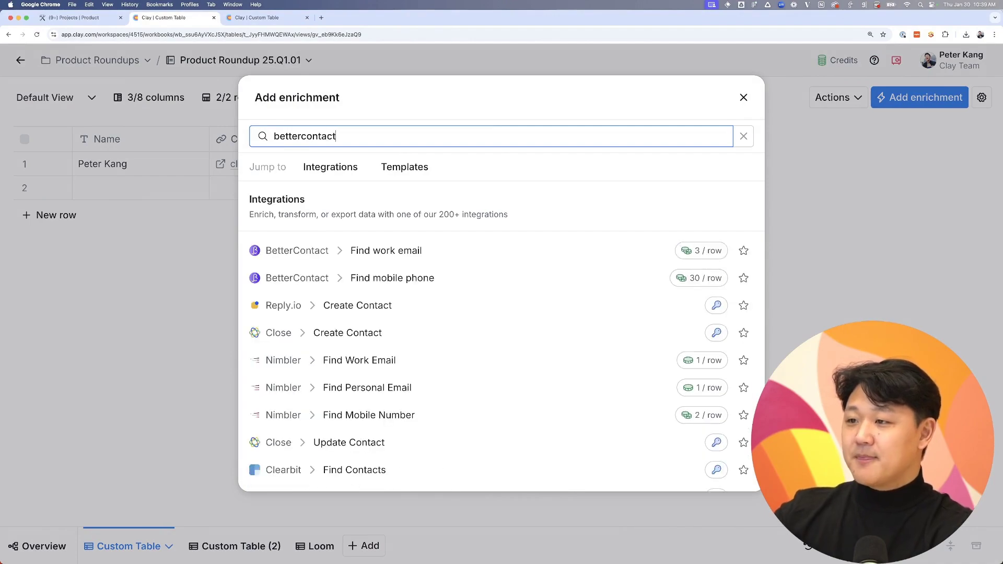
left_click(398, 254)
scroll(777, 222, "down", 5)
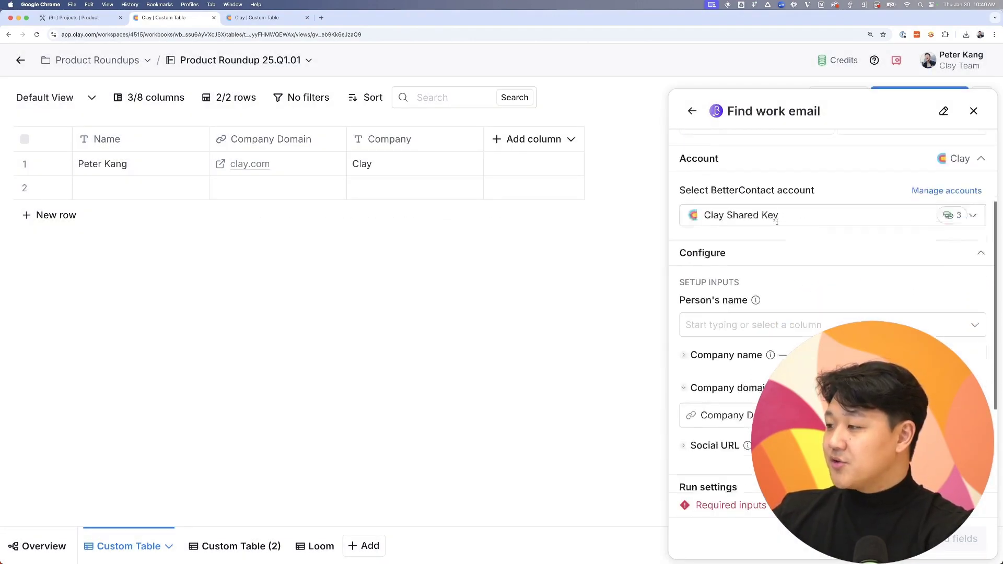
Map the person's name input to the Name column, continue to the output fields and save the work email enrichment.
left_click(789, 265)
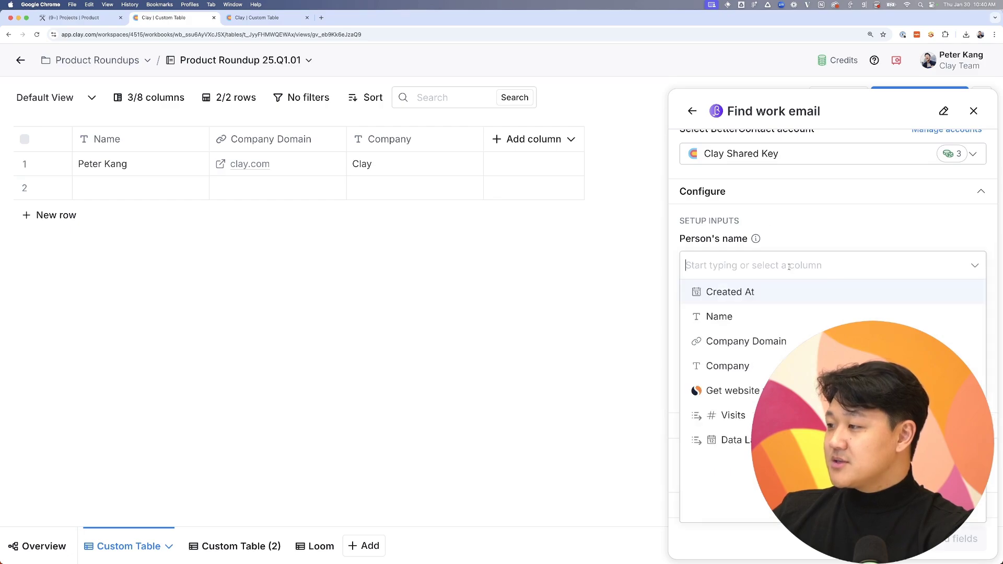
left_click(752, 313)
scroll(810, 297, "down", 2)
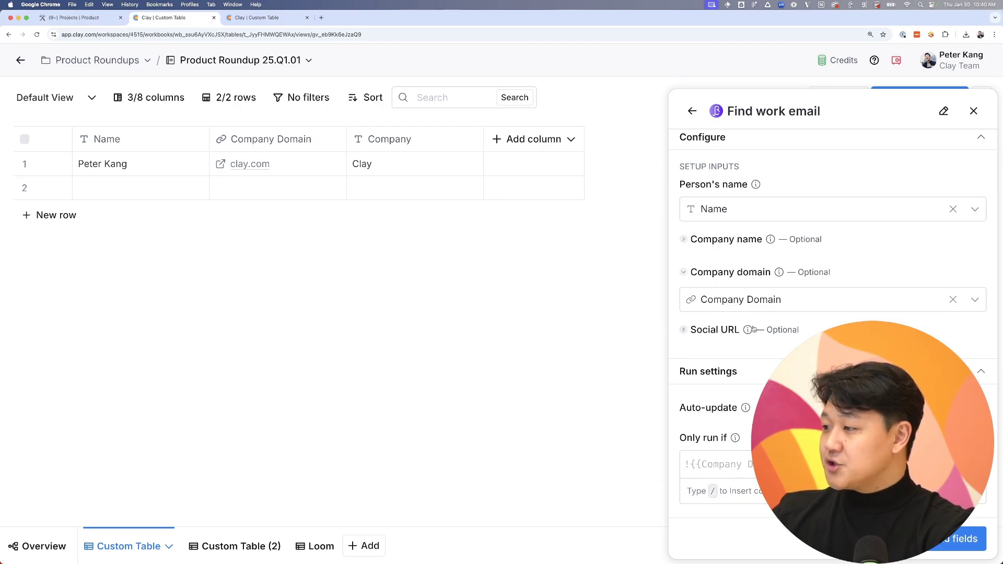
left_click(962, 539)
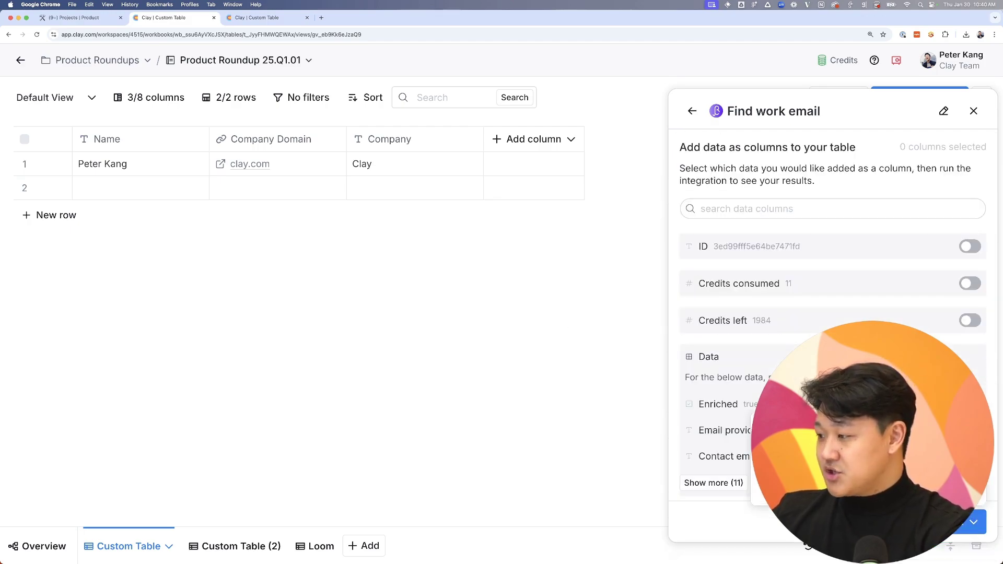
left_click(836, 454)
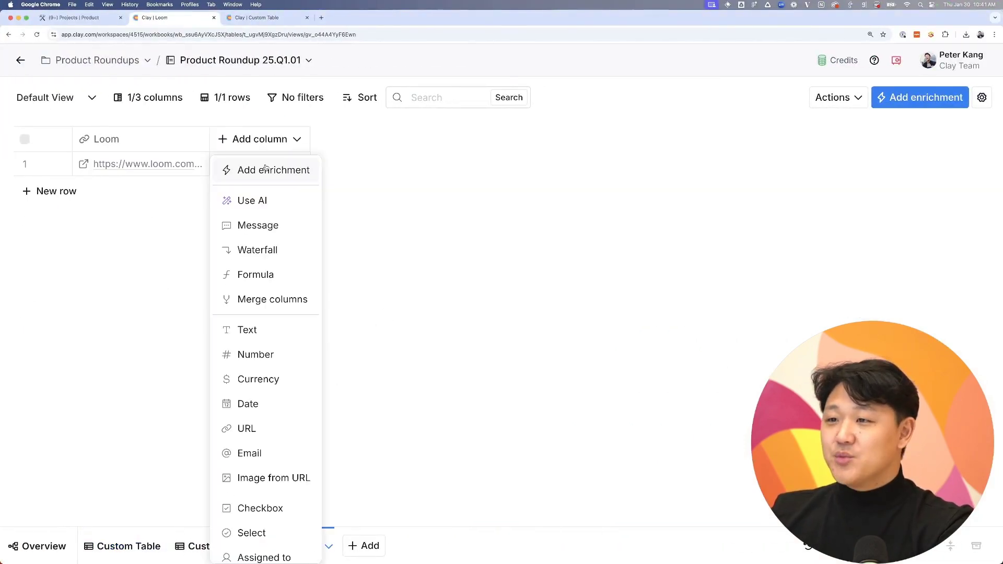
Search the enrichments for loom and add Transcribe Loom Video to the Loom table.
left_click(268, 167)
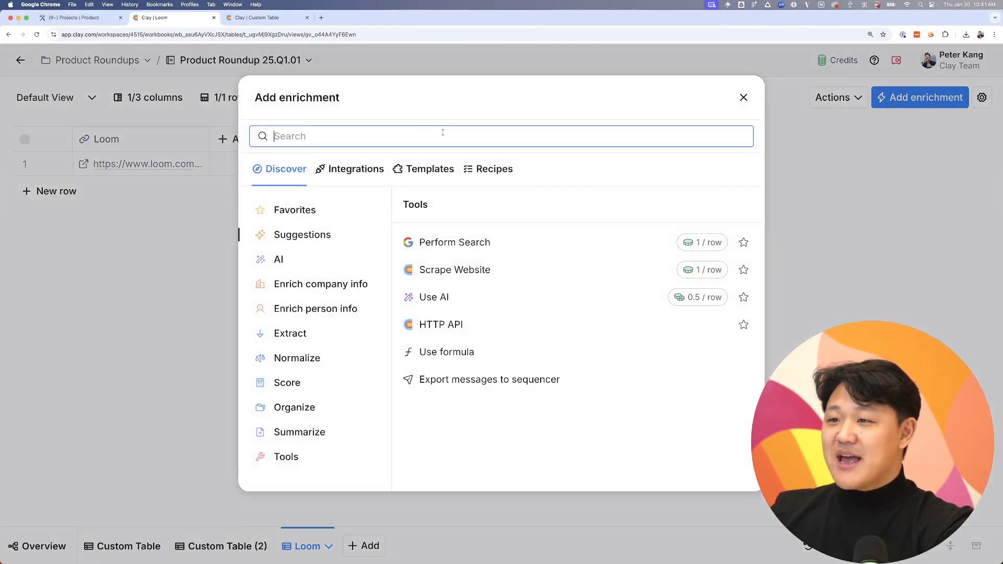
type("loom")
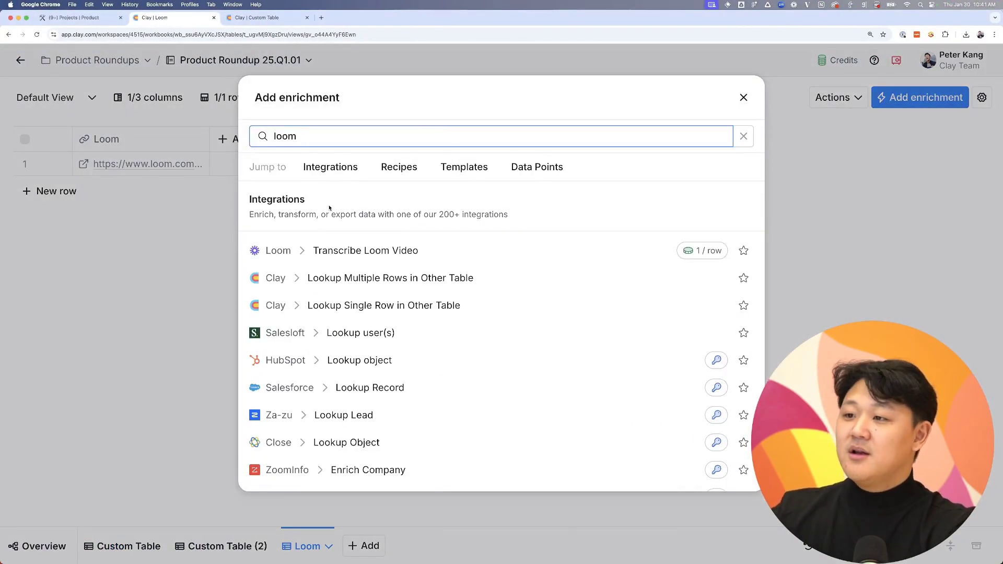
left_click(358, 246)
Map the Loom URL input to the Loom column, include Transcript as an output column, and save and run 10 rows.
left_click(789, 311)
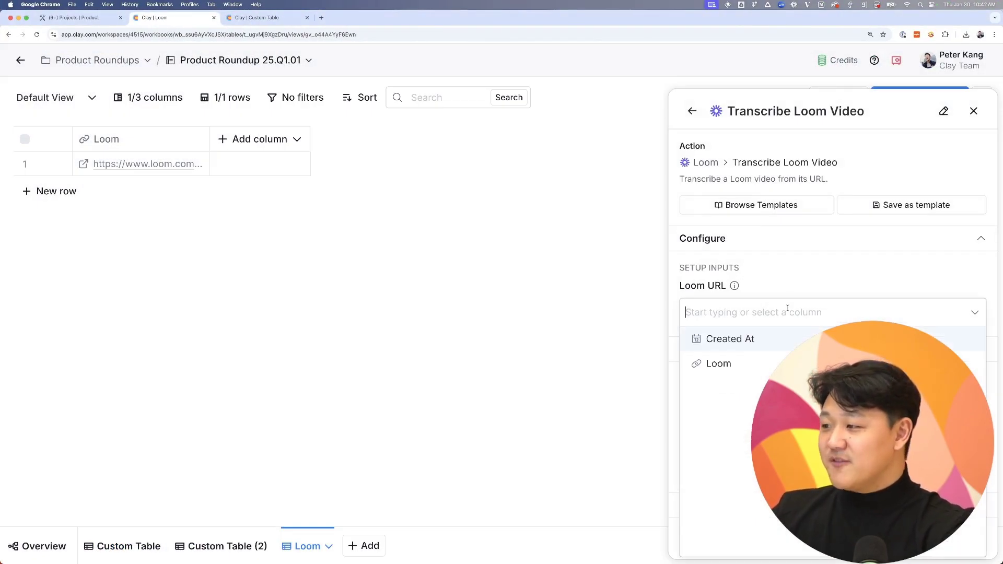
left_click(742, 362)
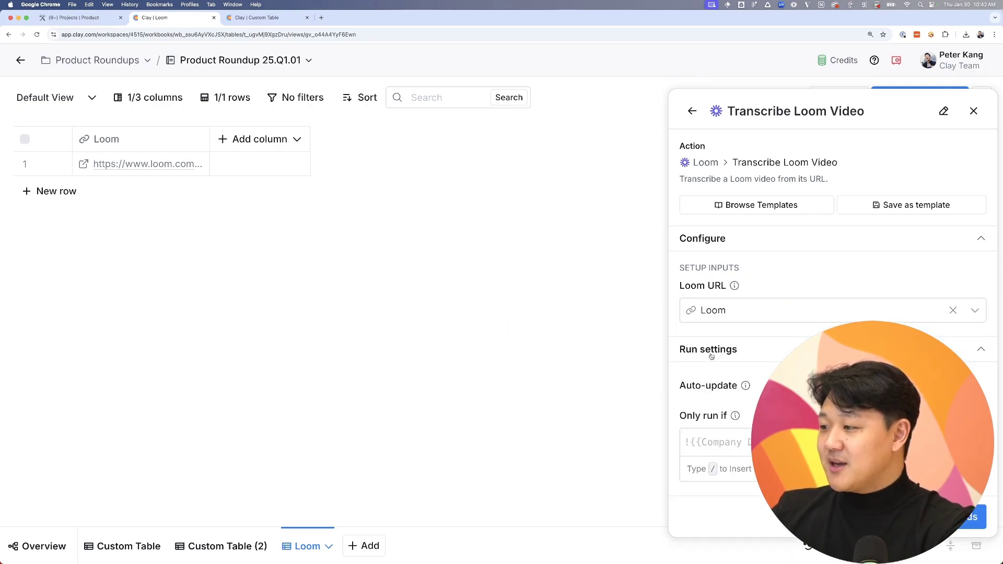
left_click(972, 517)
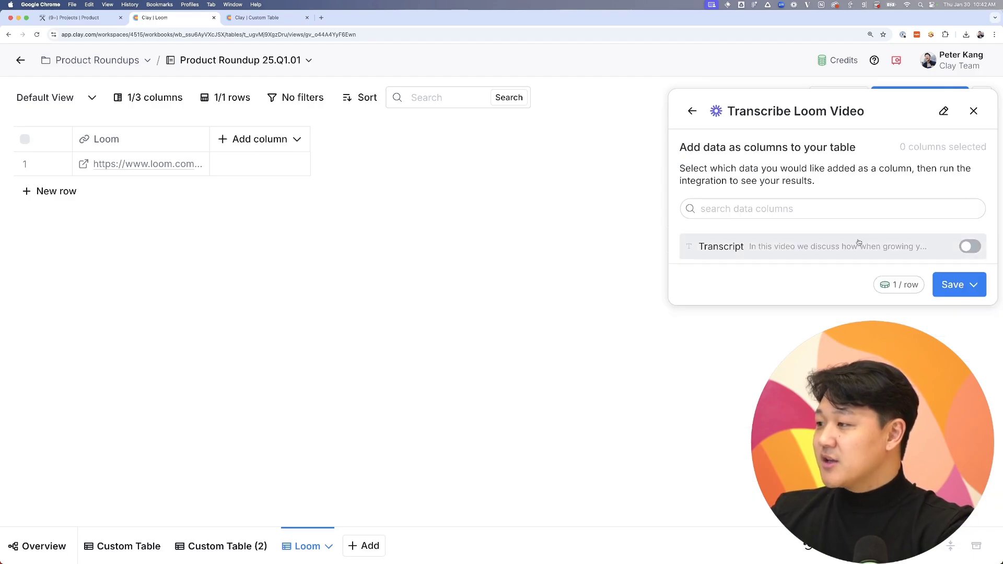
left_click(972, 285)
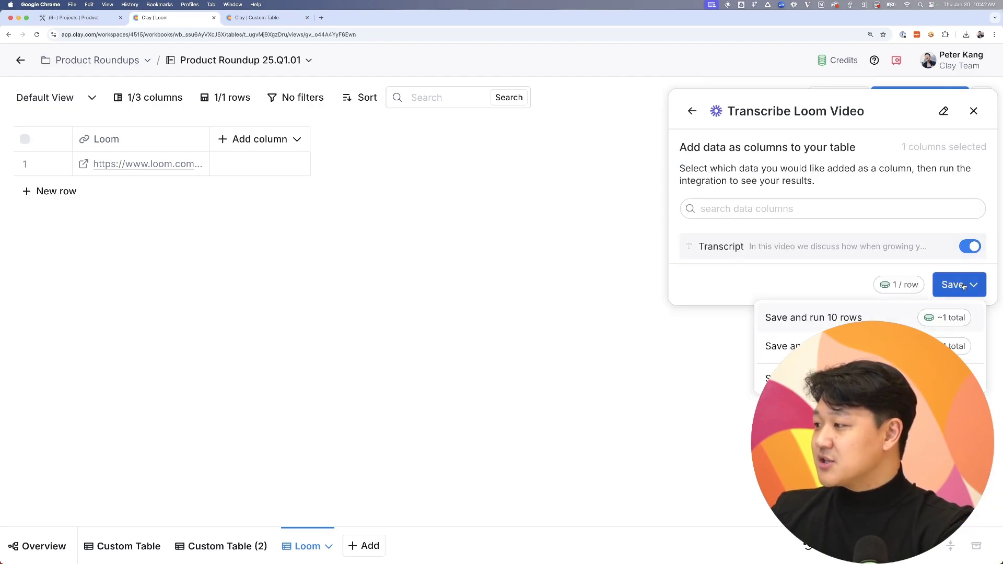
left_click(856, 315)
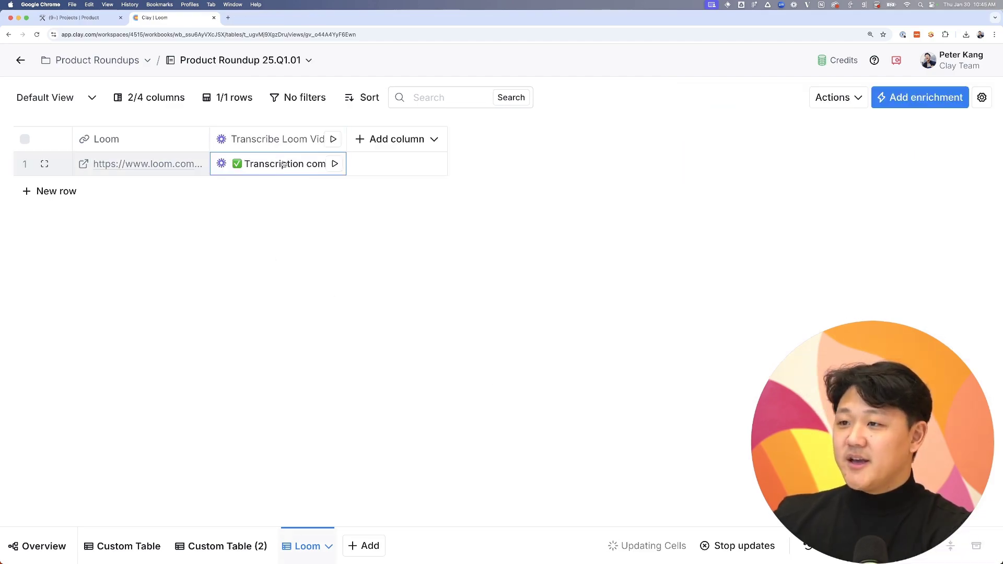
Open the completed transcription's cell details and add its Text output as a new column.
left_click(277, 164)
left_click(943, 178)
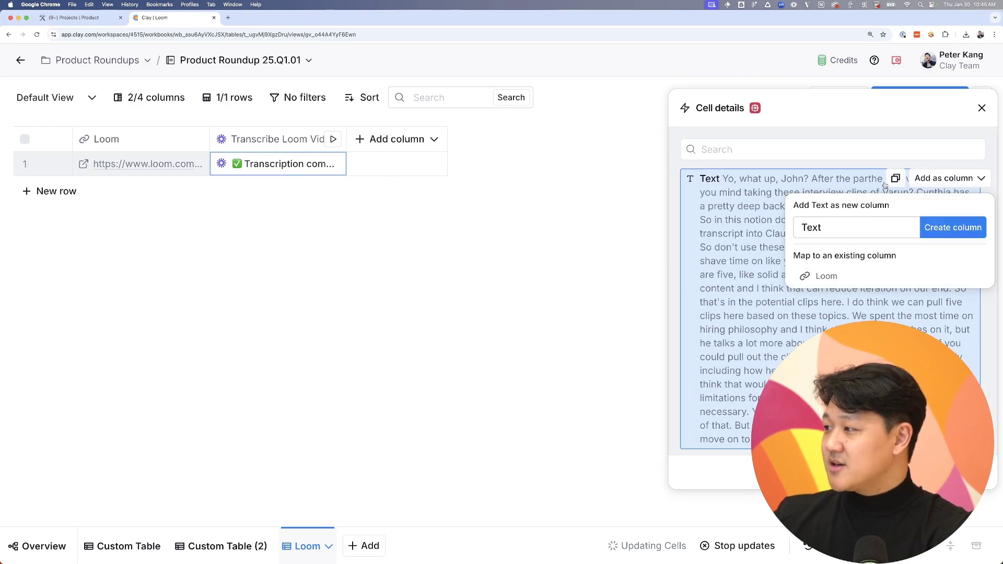
left_click(954, 226)
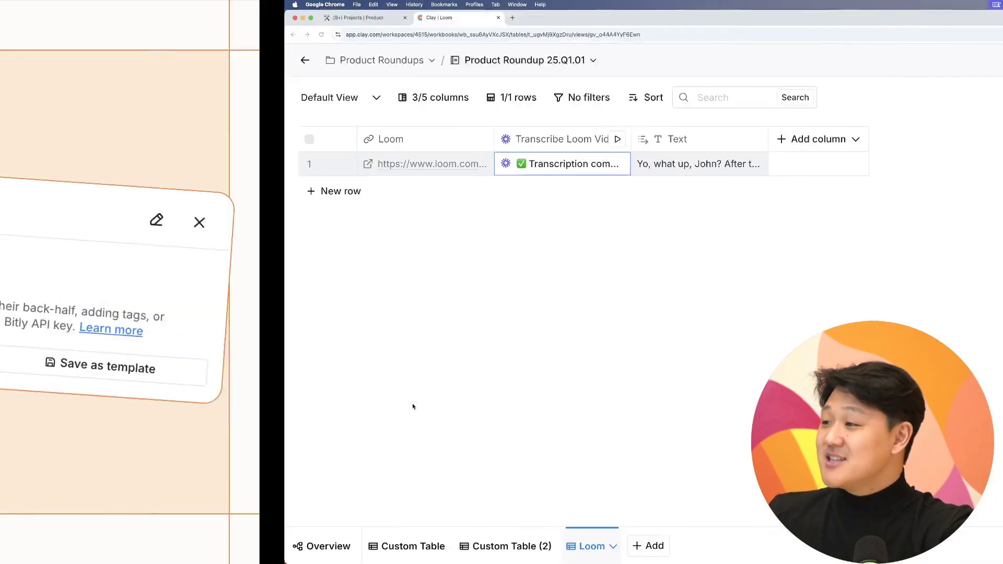
Search the enrichments for bitly and open Bitly's Customize Link for the Loom table.
left_click(523, 139)
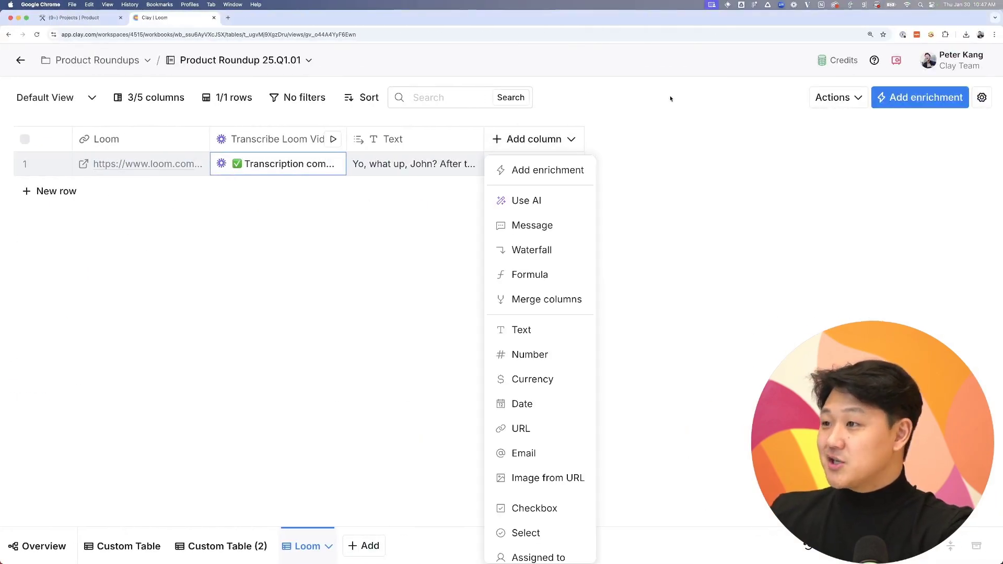
left_click(547, 171)
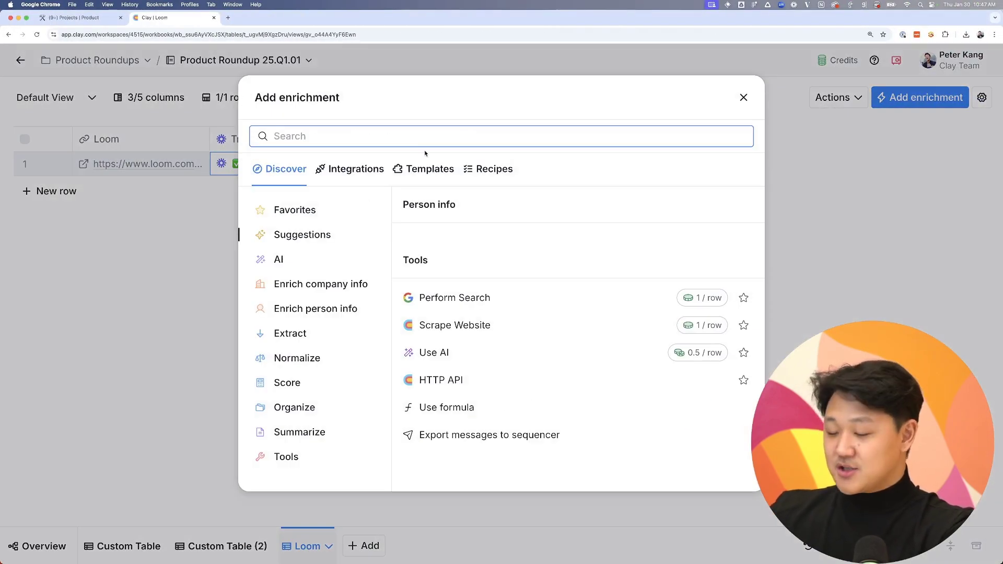
type("bitly")
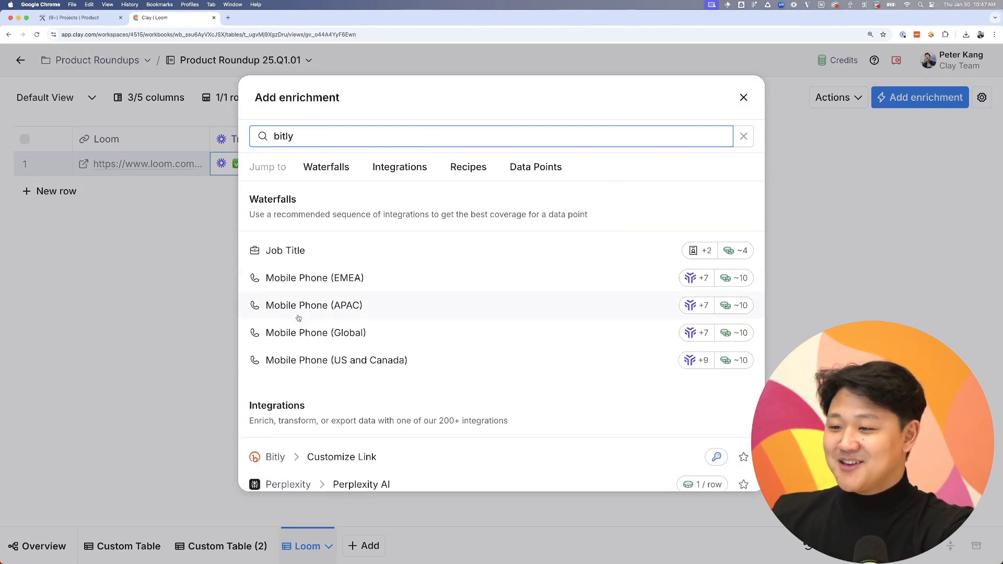
left_click(340, 458)
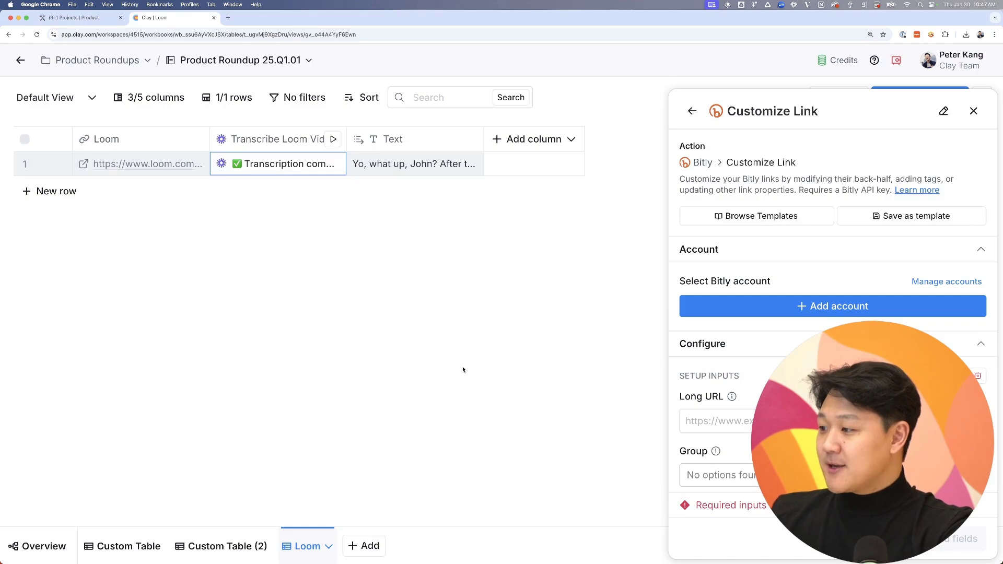
Map the Long URL input to the Loom column and expand the optional Custom Slug setting.
scroll(785, 356, "down", 5)
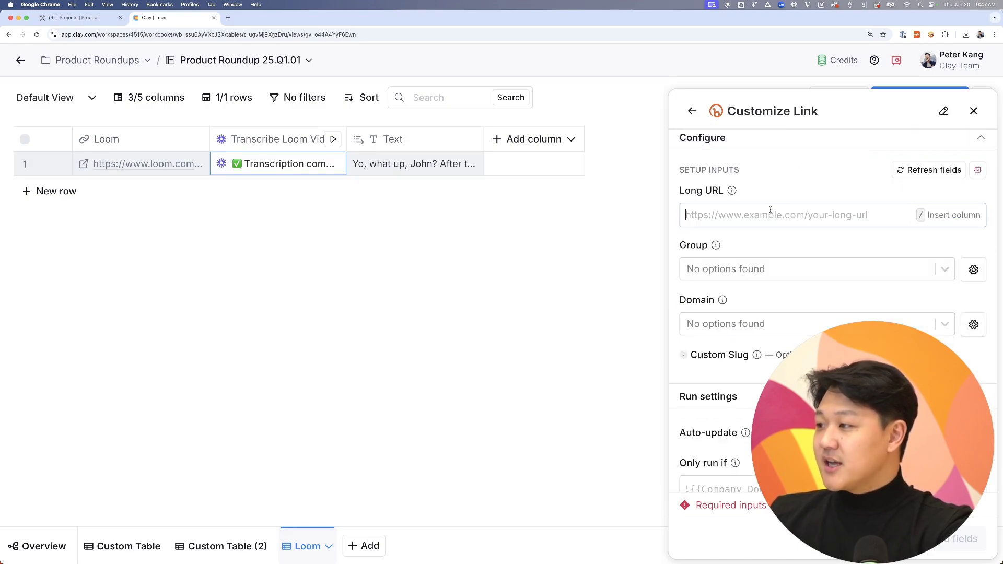
type("/loom")
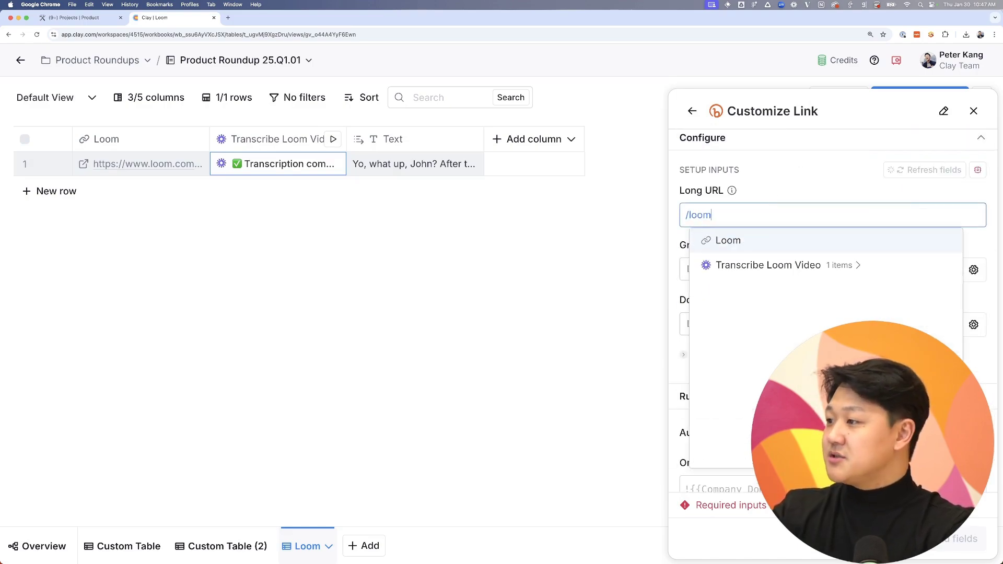
left_click(791, 241)
scroll(778, 240, "down", 1)
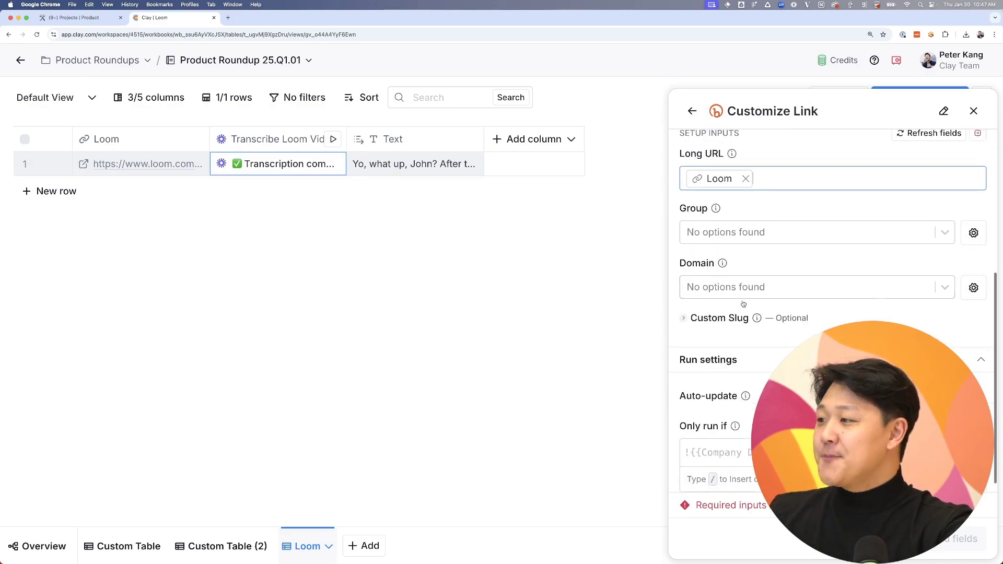
scroll(776, 239, "down", 1)
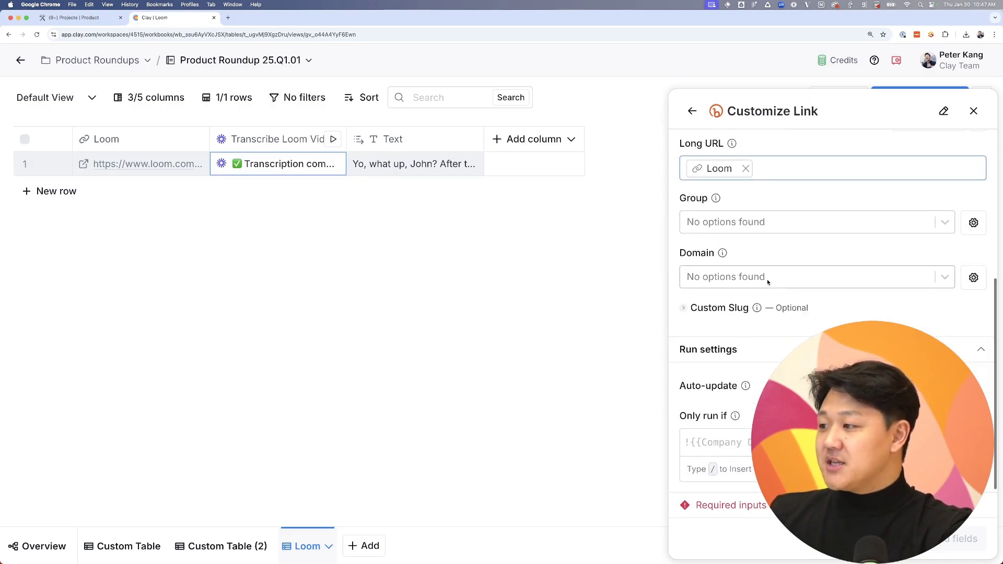
left_click(720, 304)
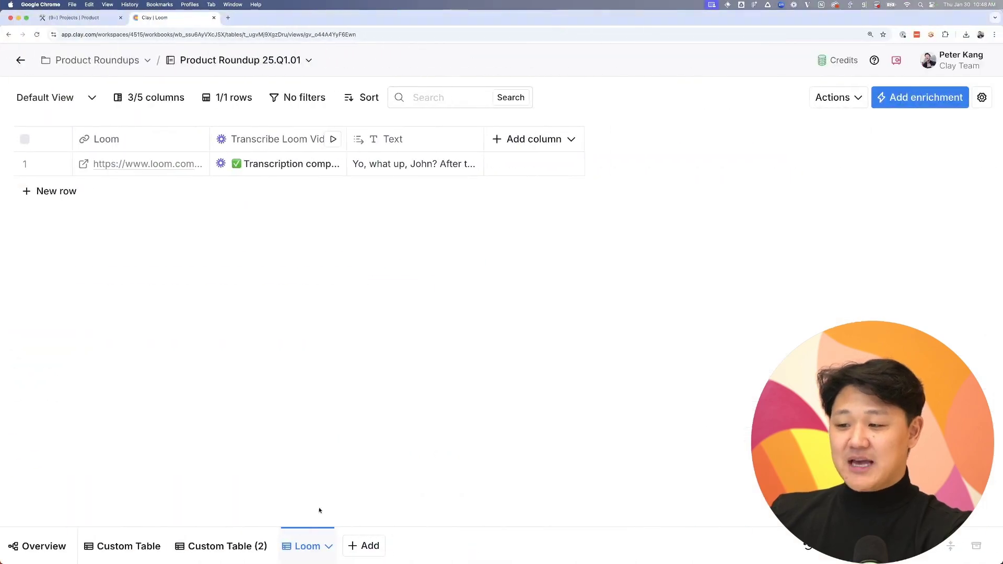
Browse the AI category of the enrichment library to review the available AI enrichments.
left_click(361, 546)
key("Escape")
left_click(920, 100)
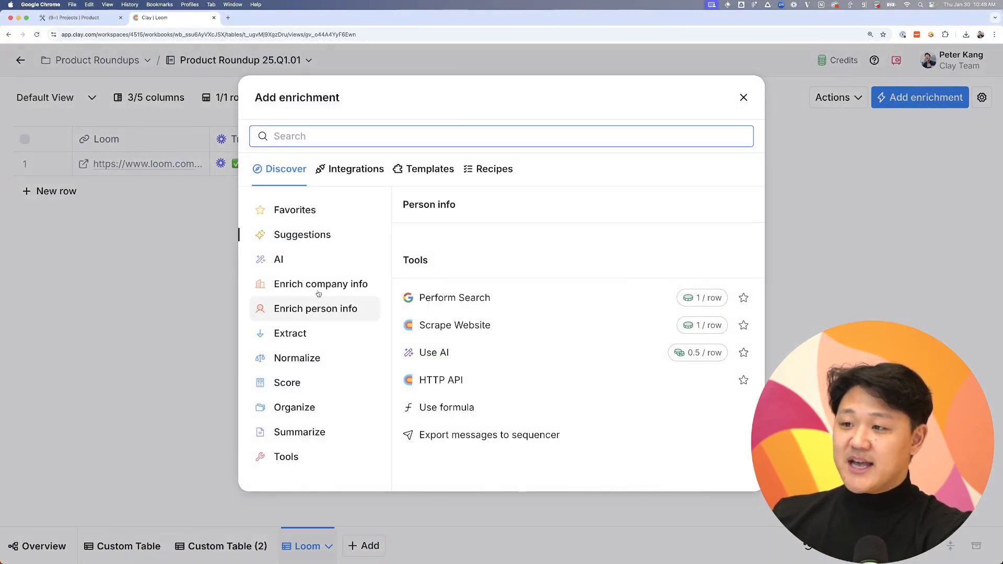
left_click(319, 267)
left_click(319, 267)
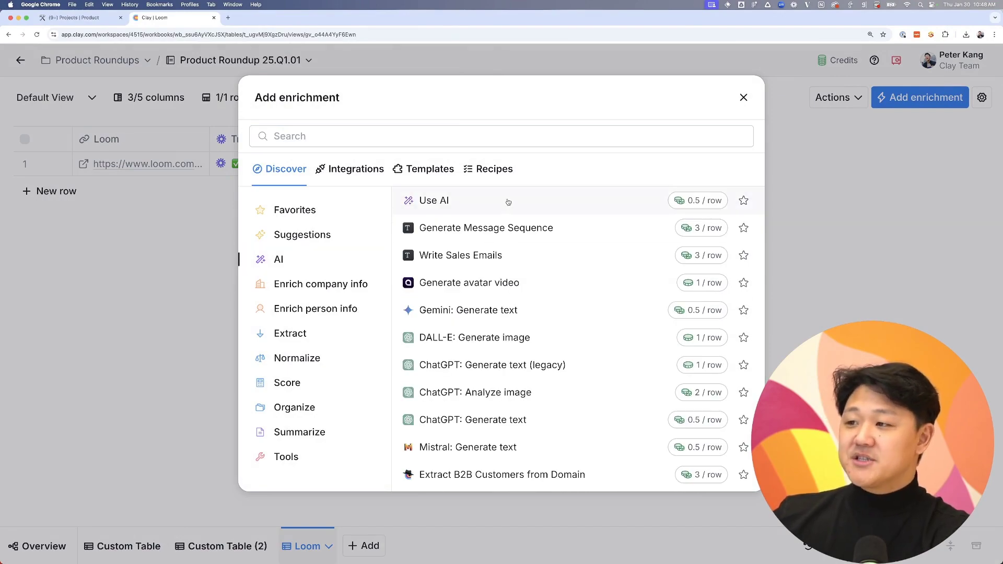
scroll(519, 413, "down", 5)
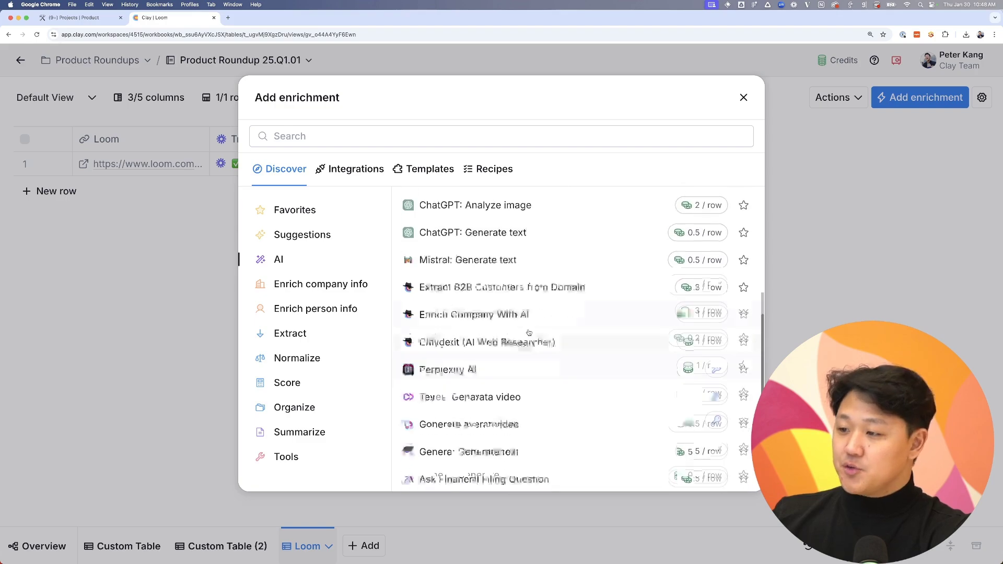
scroll(475, 471, "up", 2)
scroll(475, 471, "down", 2)
scroll(544, 331, "up", 5)
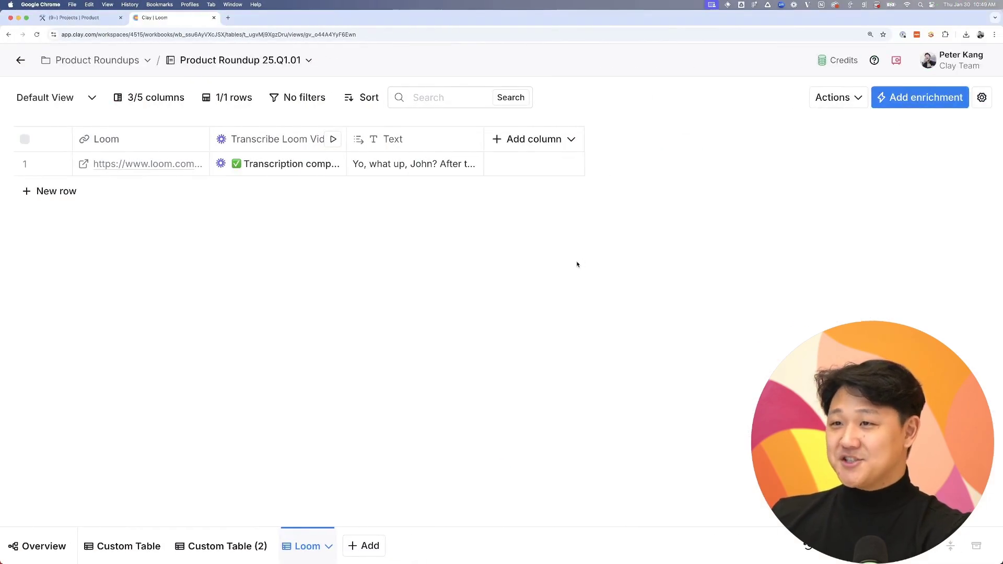
Create a new custom table by opening clay.new in a separate browser tab.
key("super+t")
type("clay.n")
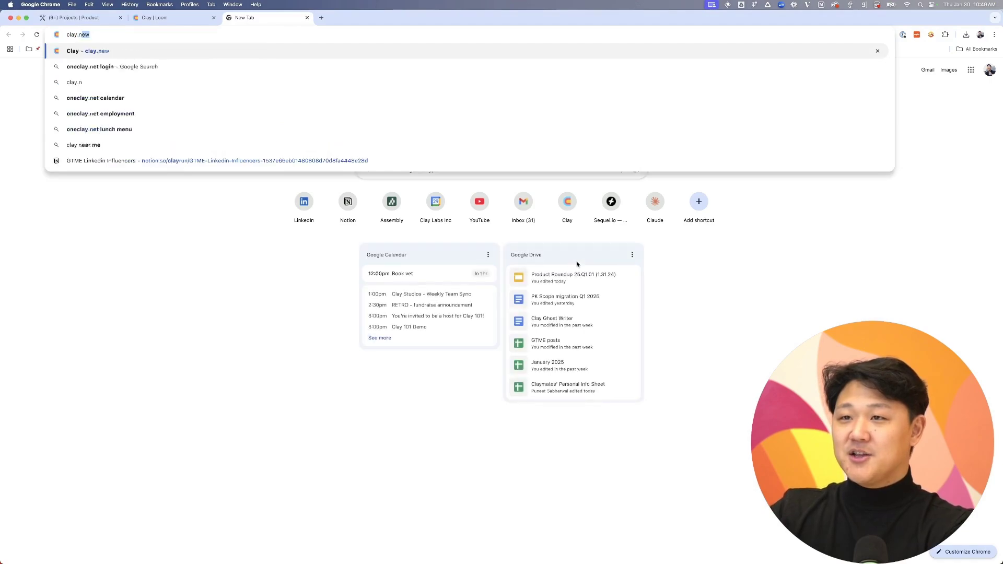
key("Return")
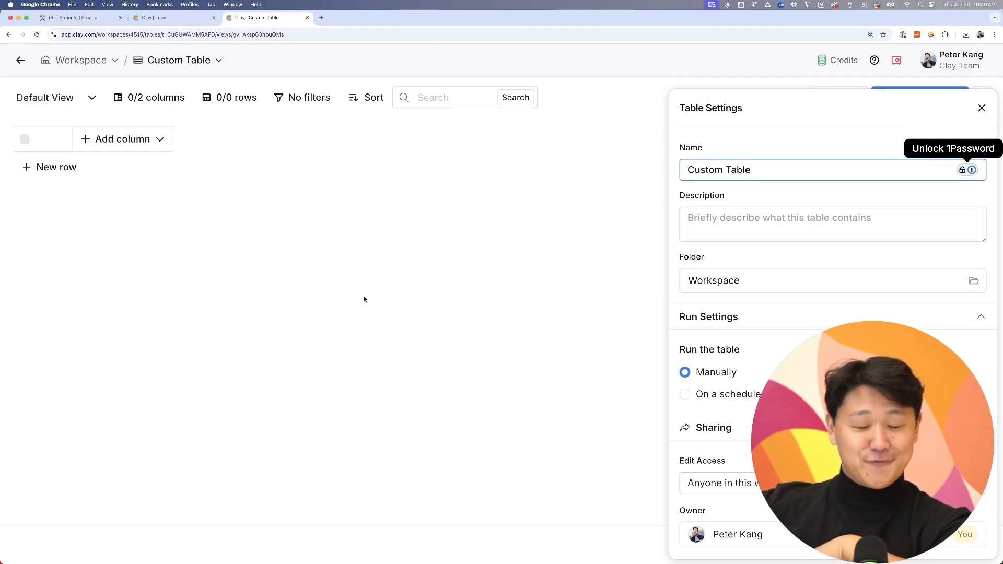
Rename the new table as Name new custom table in its table settings.
triple_click(762, 170)
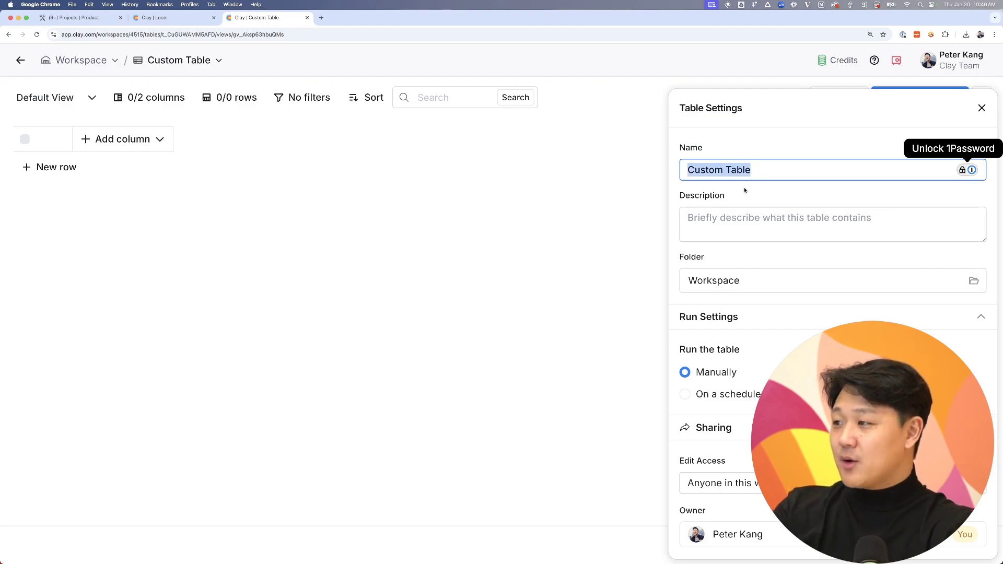
type("Name new")
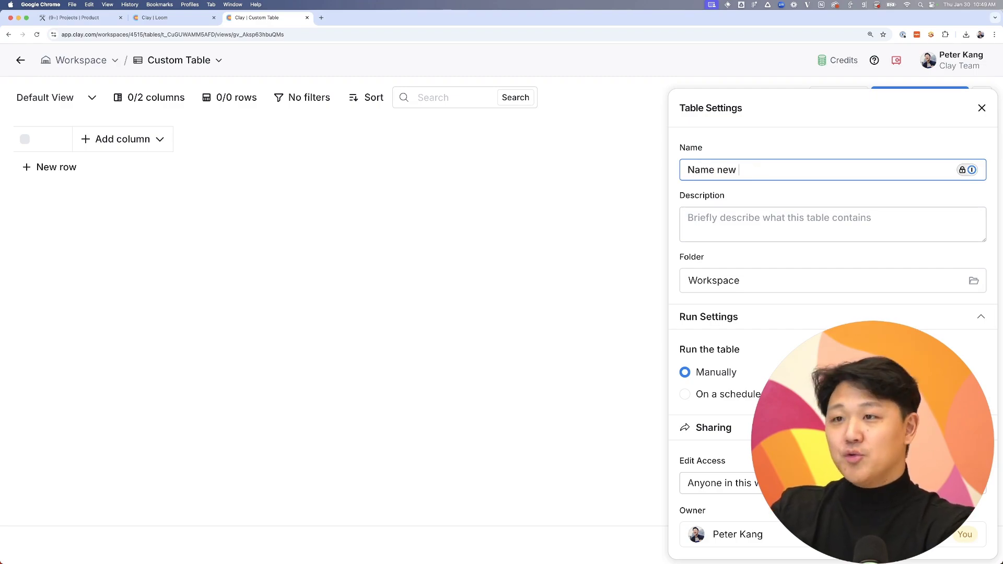
type(" custom table")
key("Tab")
Search the table's folder picker for the owner's personal folder, view its subfolders and leave without moving the table.
left_click(744, 291)
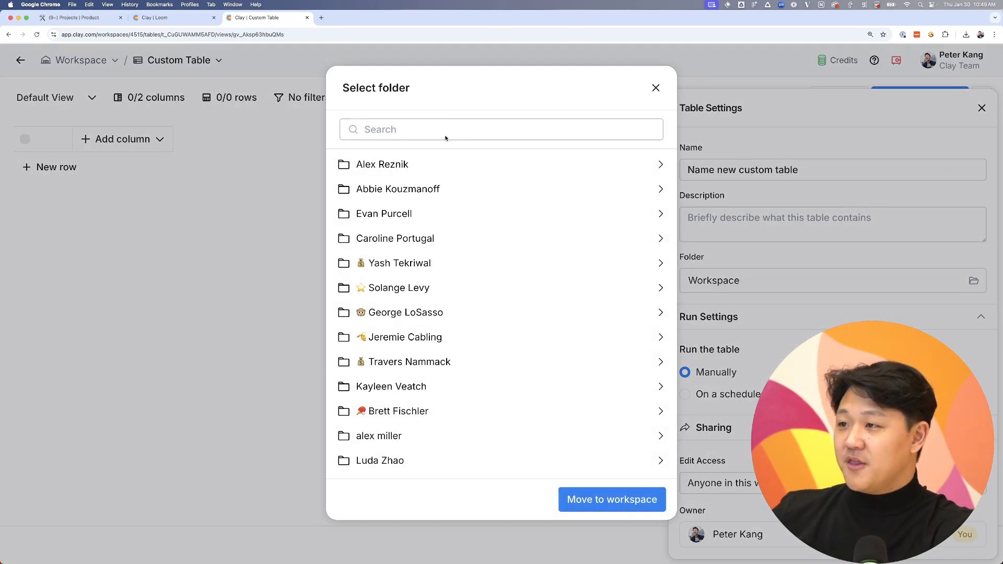
left_click(445, 130)
type("peter")
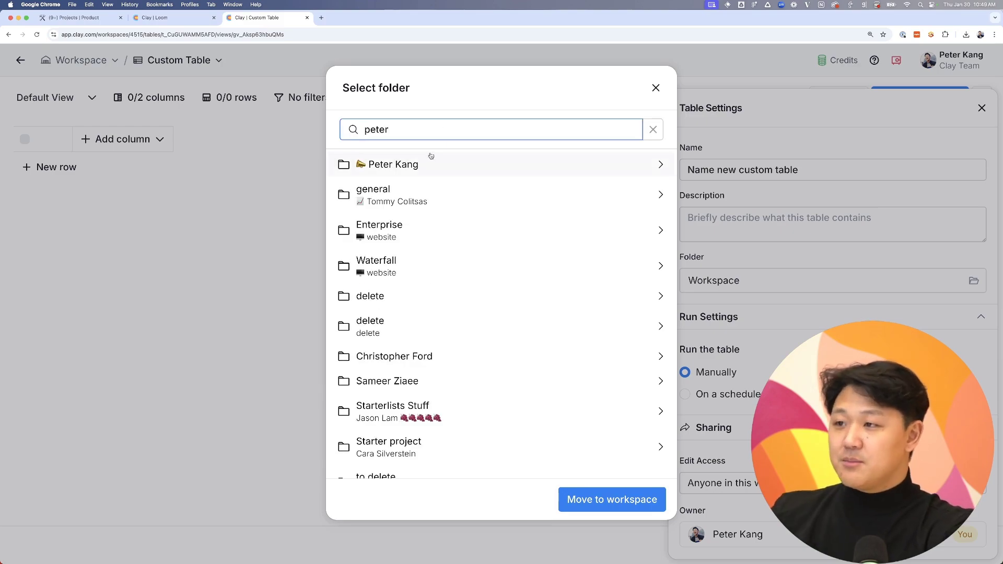
left_click(427, 157)
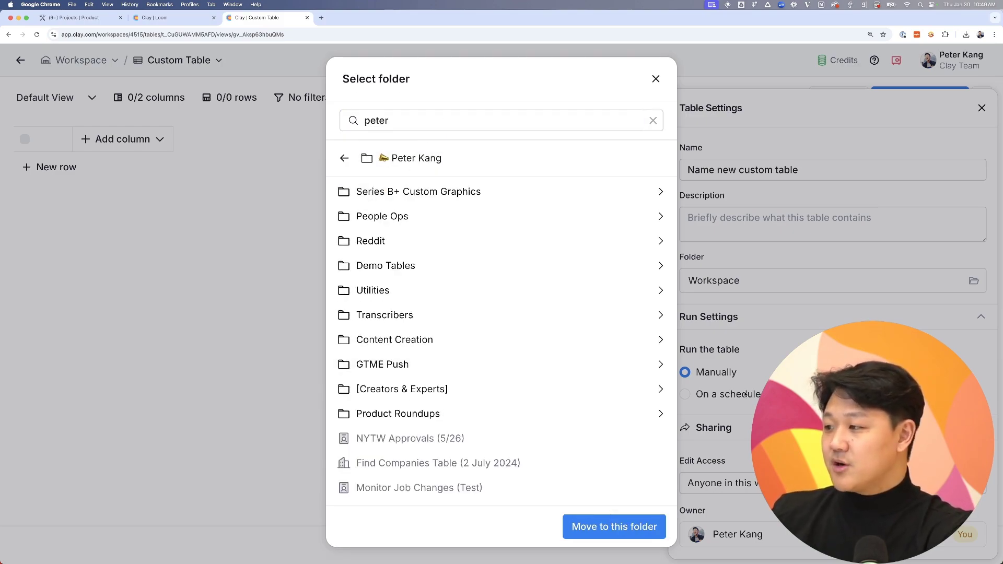
key("Escape")
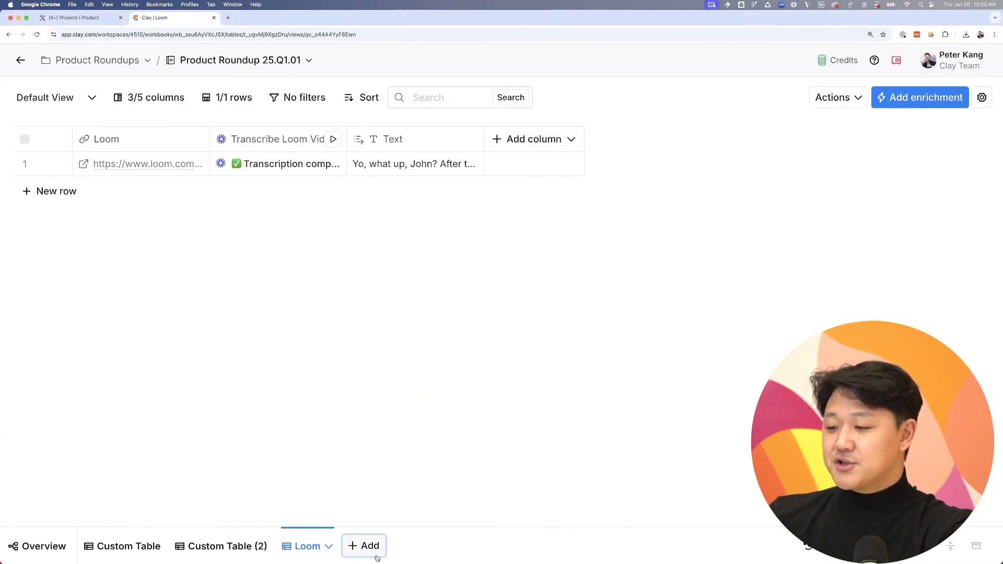
Browse the template library from the Loom table's workbook and add the Inbound lead enrichment template to the workbook.
left_click(377, 557)
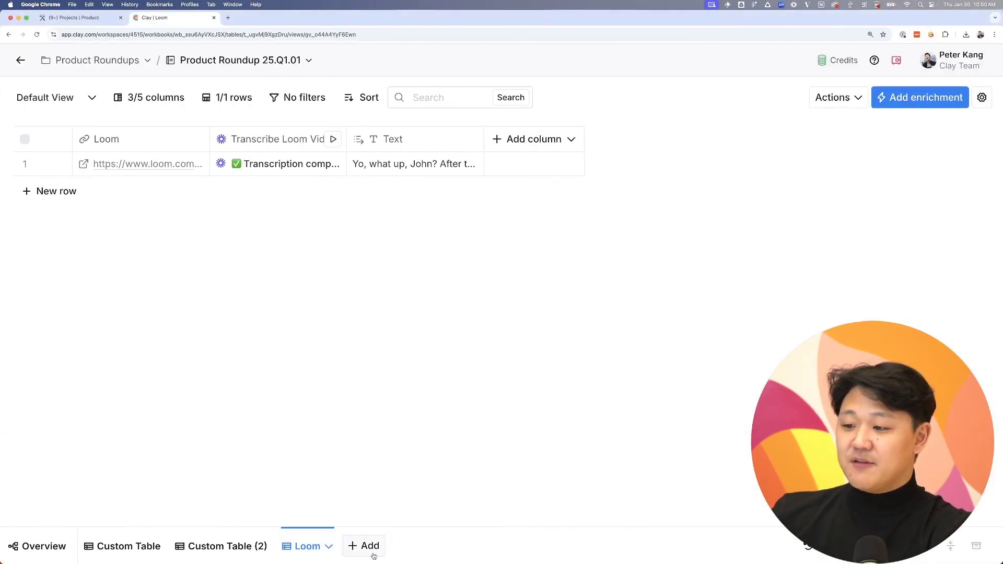
left_click(429, 211)
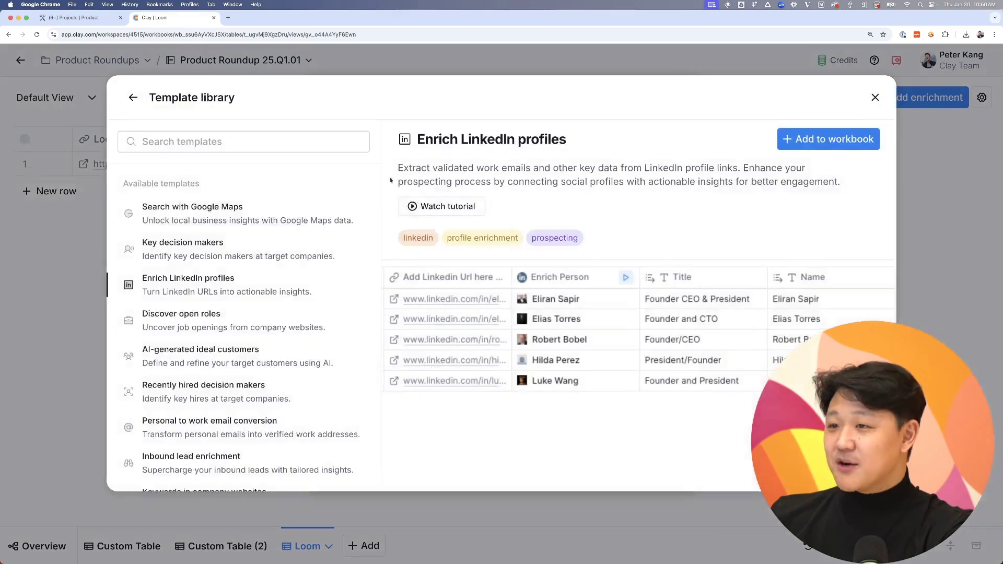
scroll(227, 355, "down", 2)
scroll(228, 354, "down", 2)
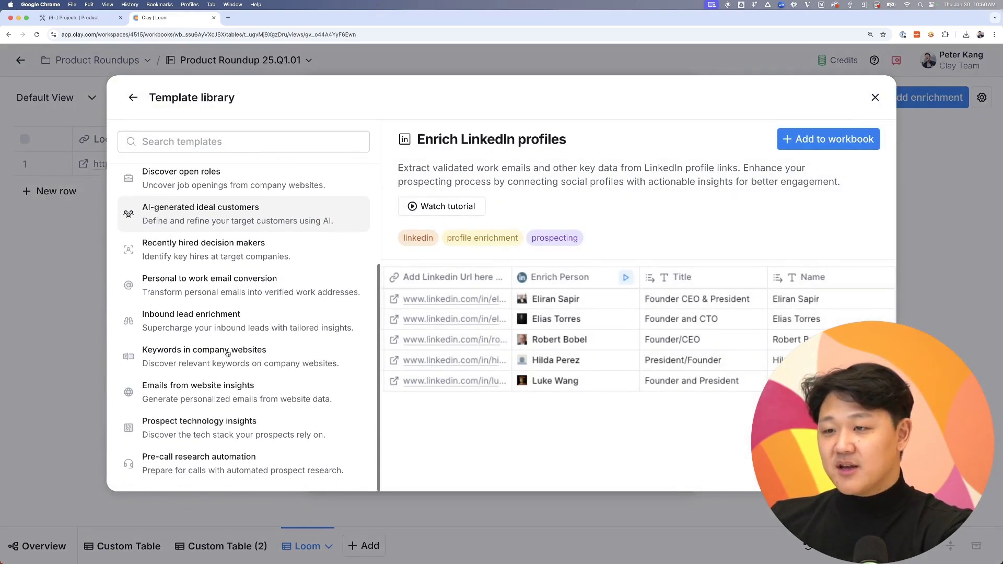
scroll(228, 354, "up", 4)
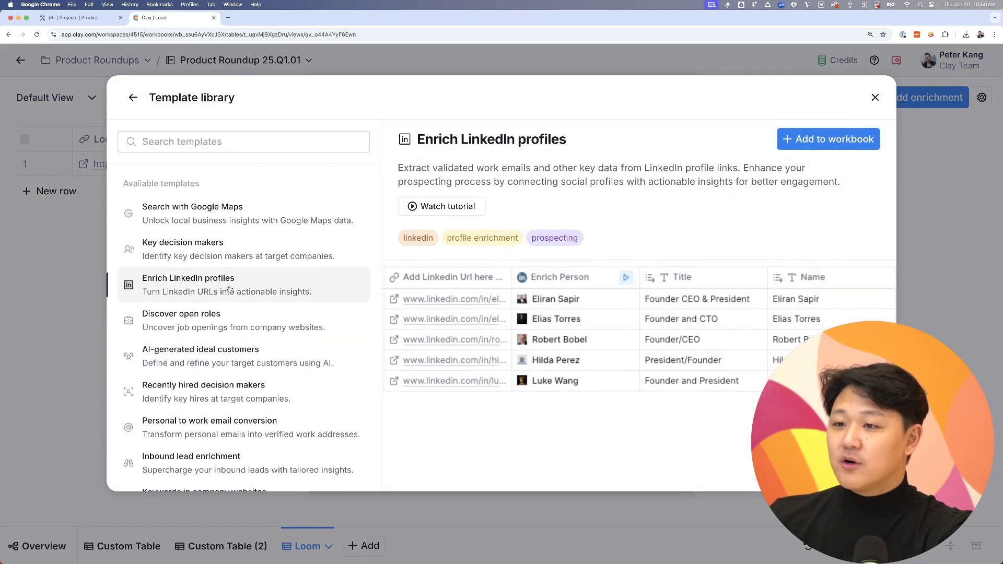
scroll(228, 418, "down", 3)
left_click(209, 405)
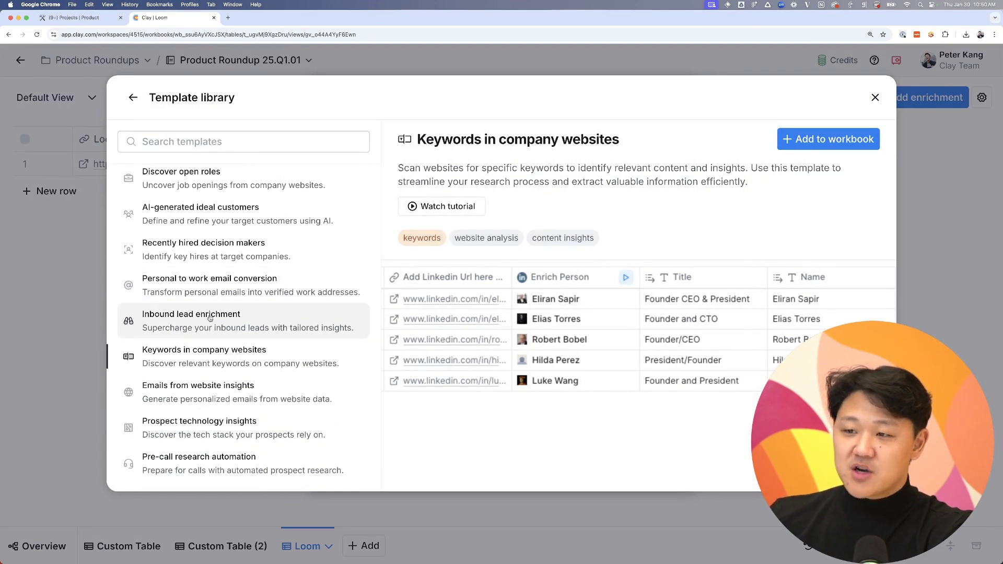
left_click(211, 321)
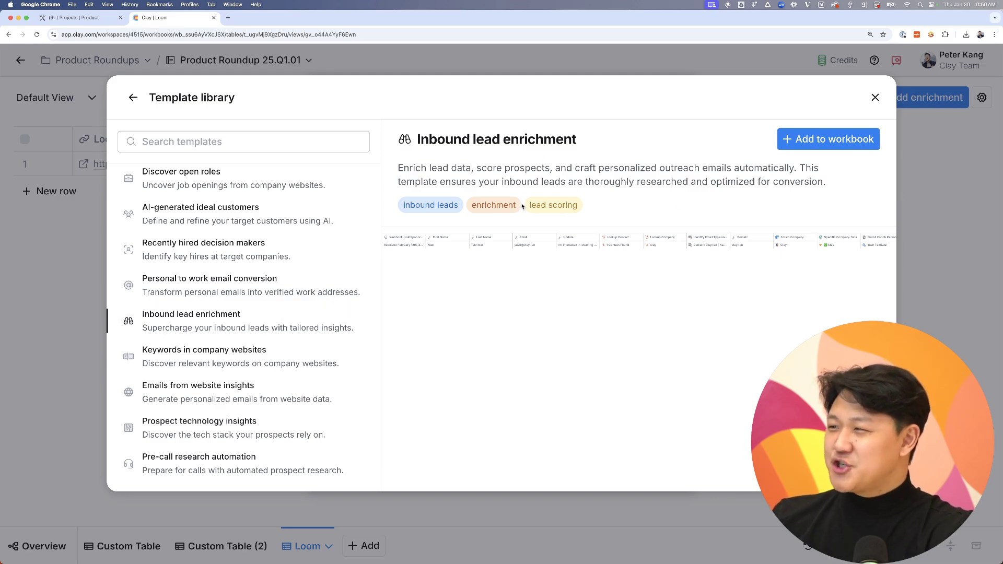
left_click(828, 139)
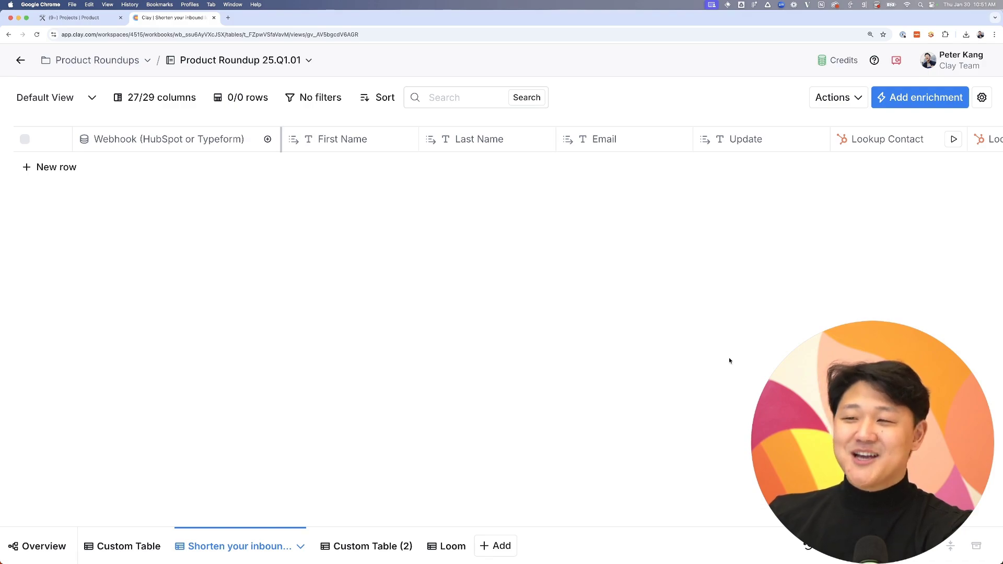
Examine the inbound lead template's columns, from the webhook source through to scoring and message drafting.
scroll(806, 272, "right", 10)
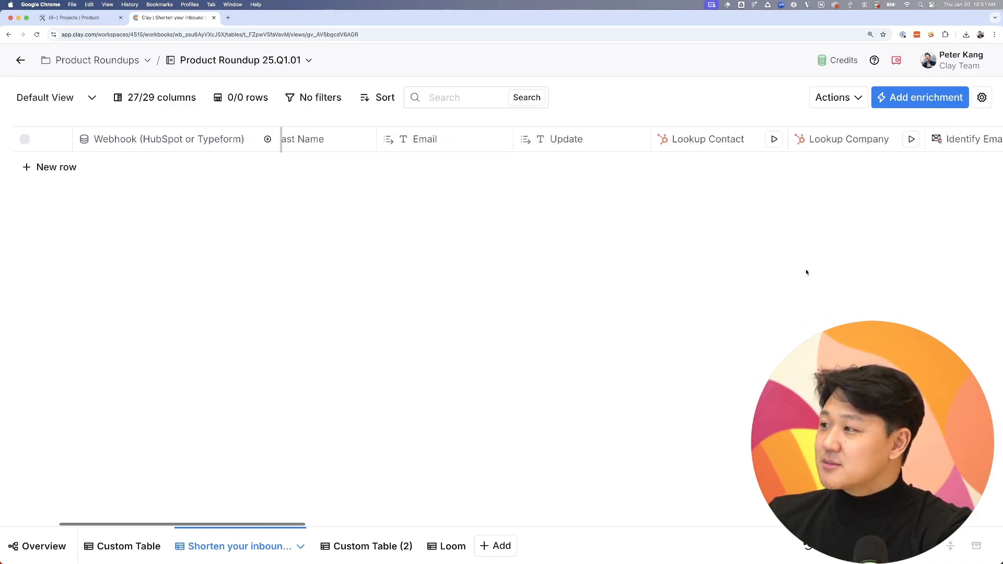
scroll(807, 273, "right", 10)
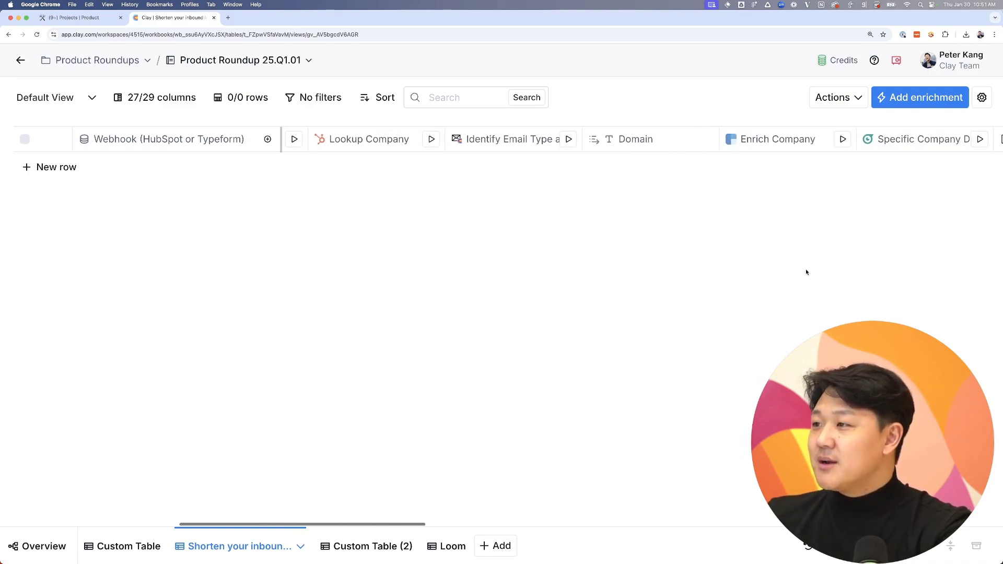
scroll(806, 272, "right", 15)
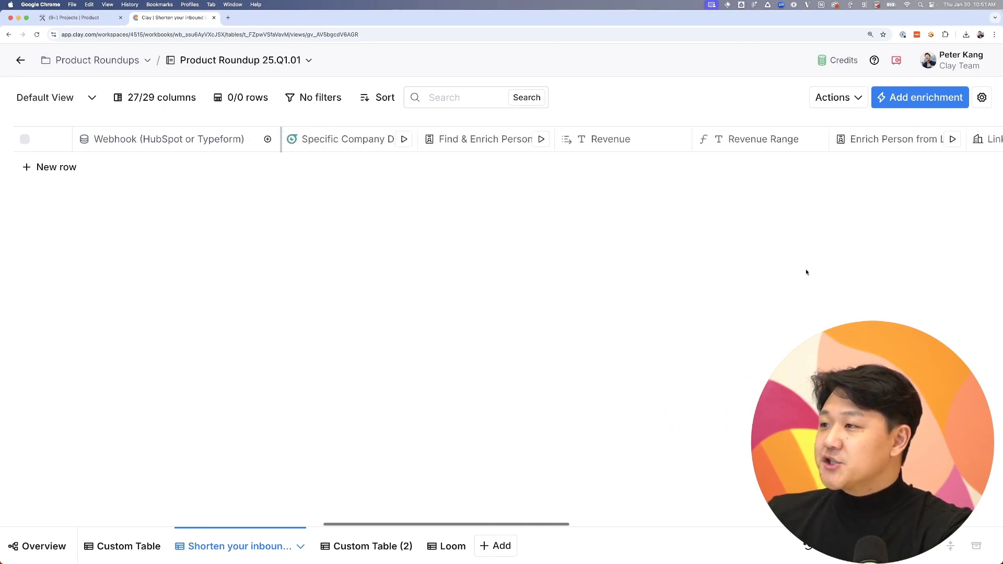
scroll(807, 273, "right", 15)
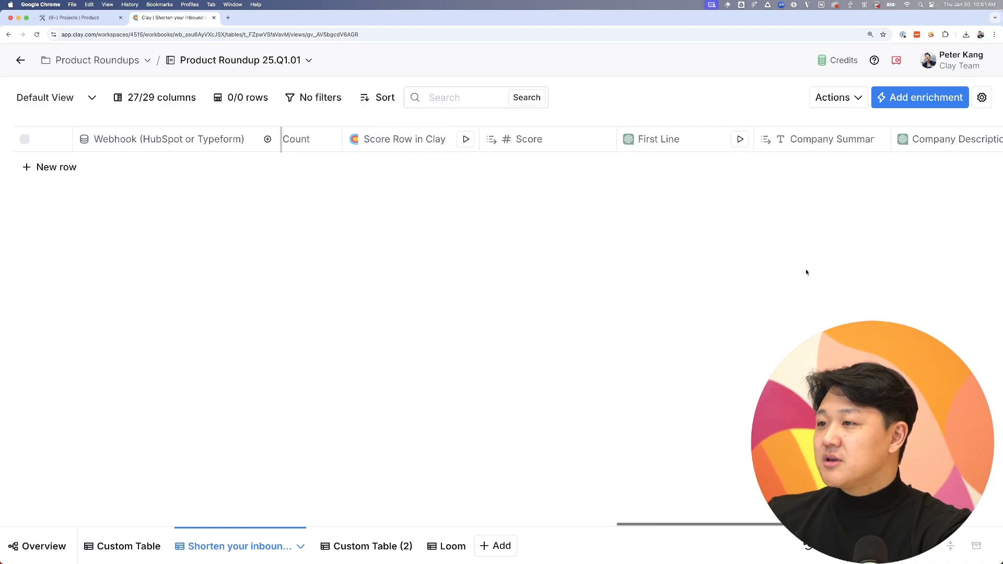
scroll(806, 272, "right", 8)
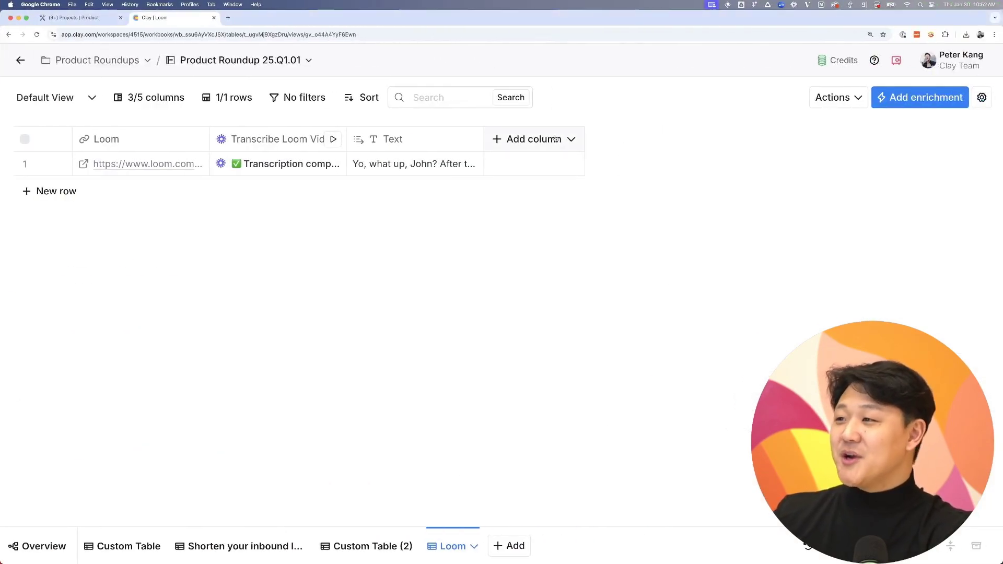
left_click(555, 139)
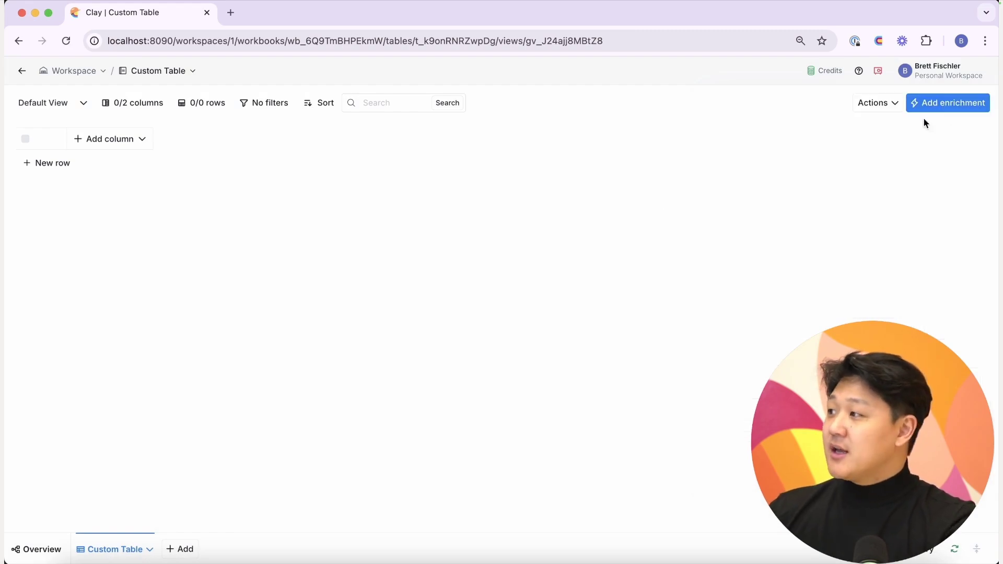
Open the workspace settings and view the Clay accounts under Connections.
left_click(922, 76)
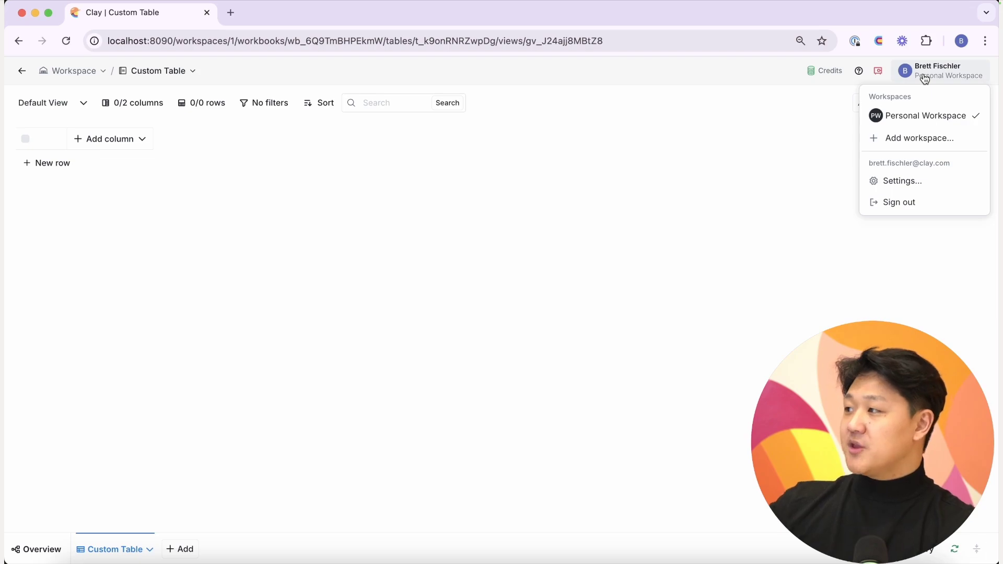
left_click(912, 181)
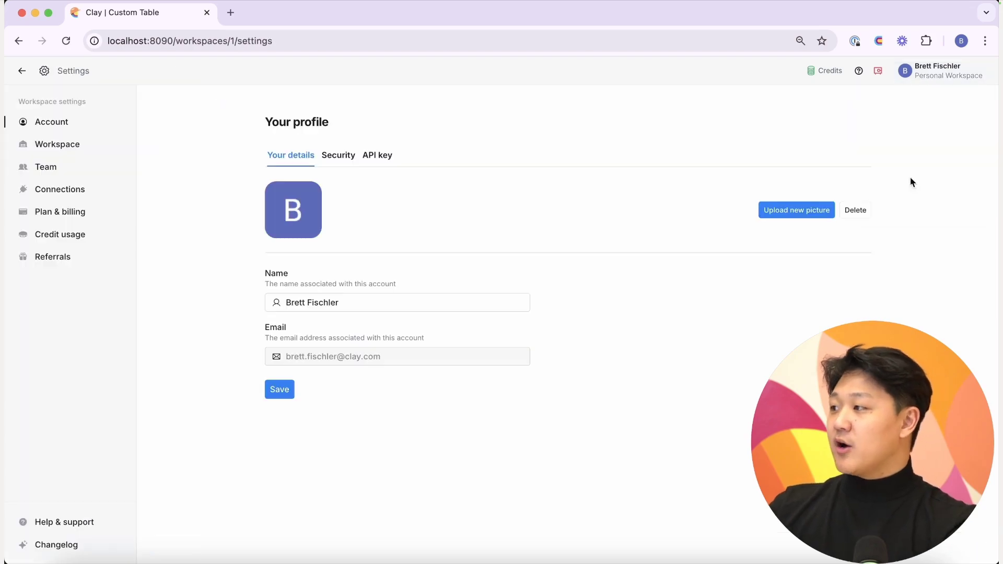
left_click(73, 191)
left_click(634, 205)
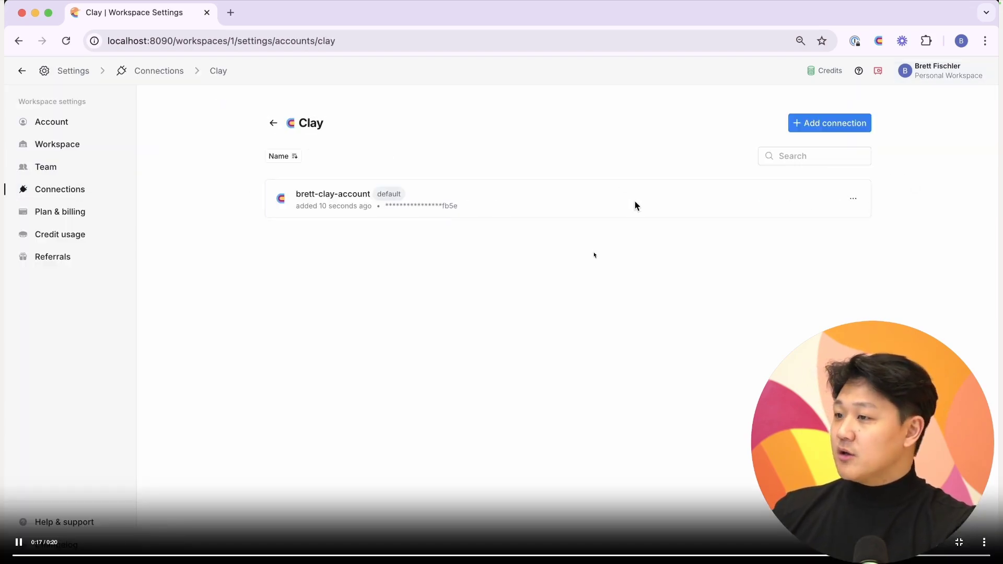